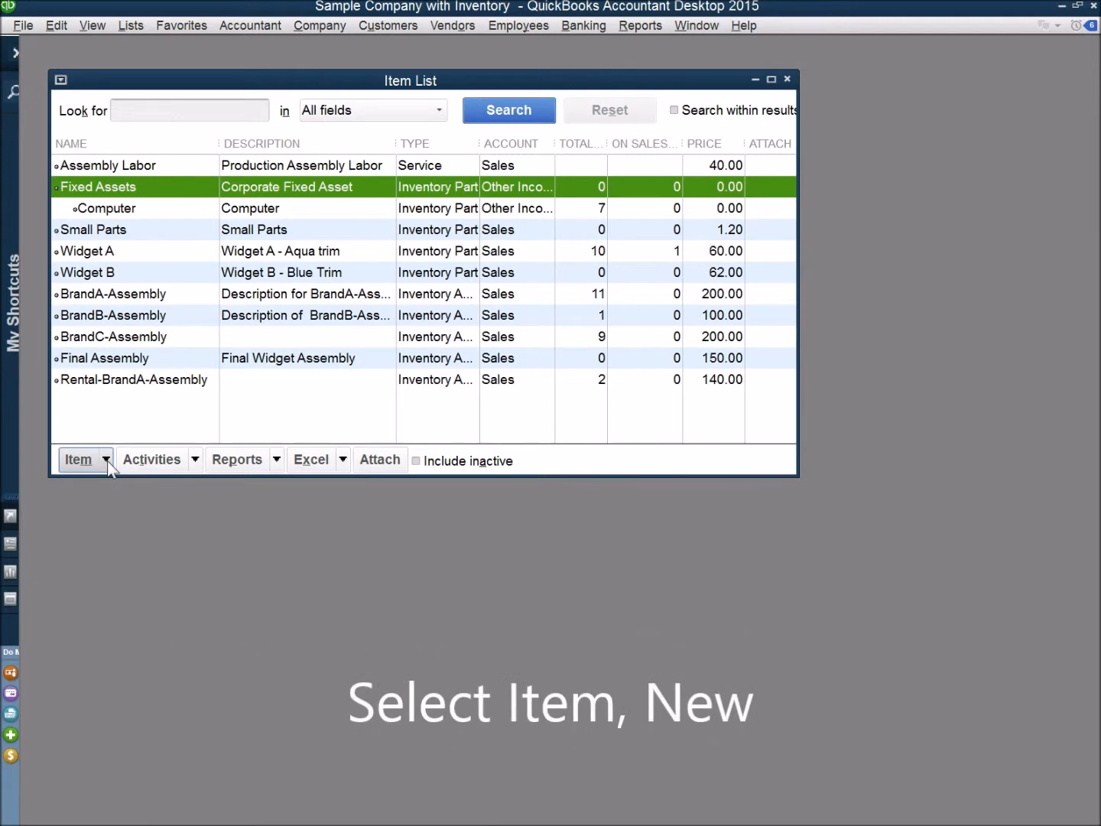
Create a new item of type Inventory Part and set its asset account to Equipment
left_click(107, 461)
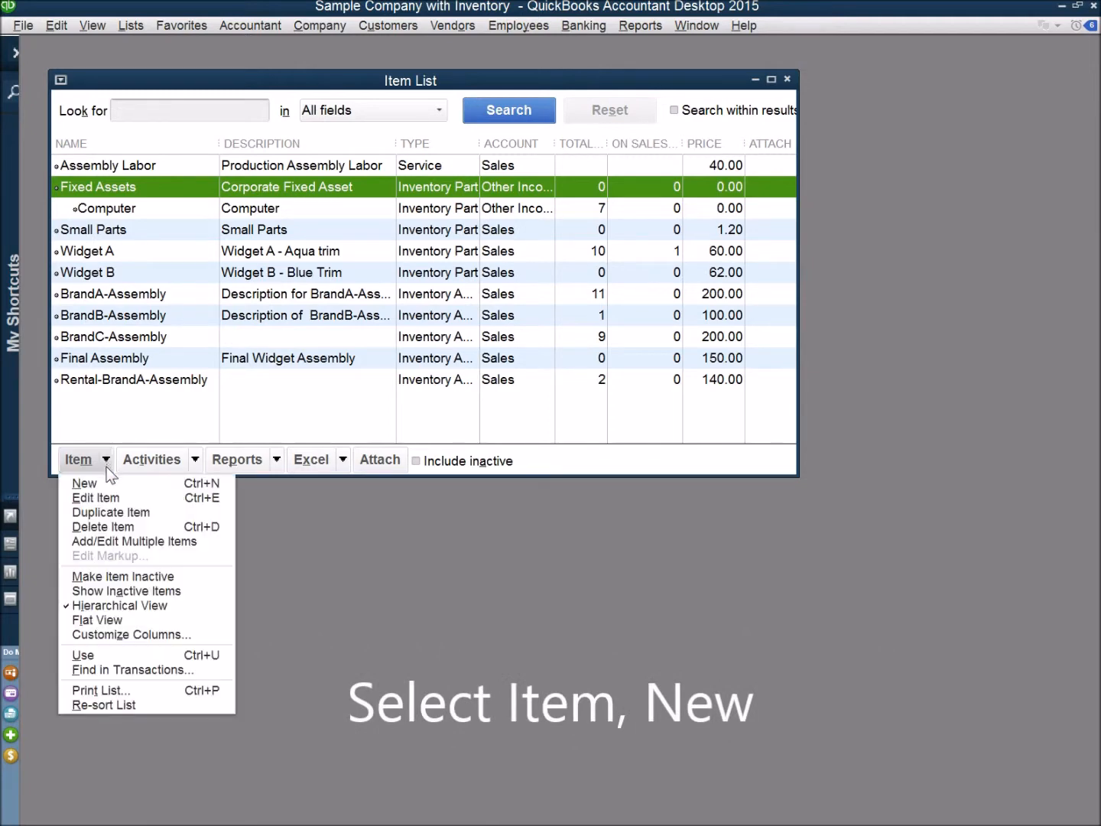
left_click(101, 485)
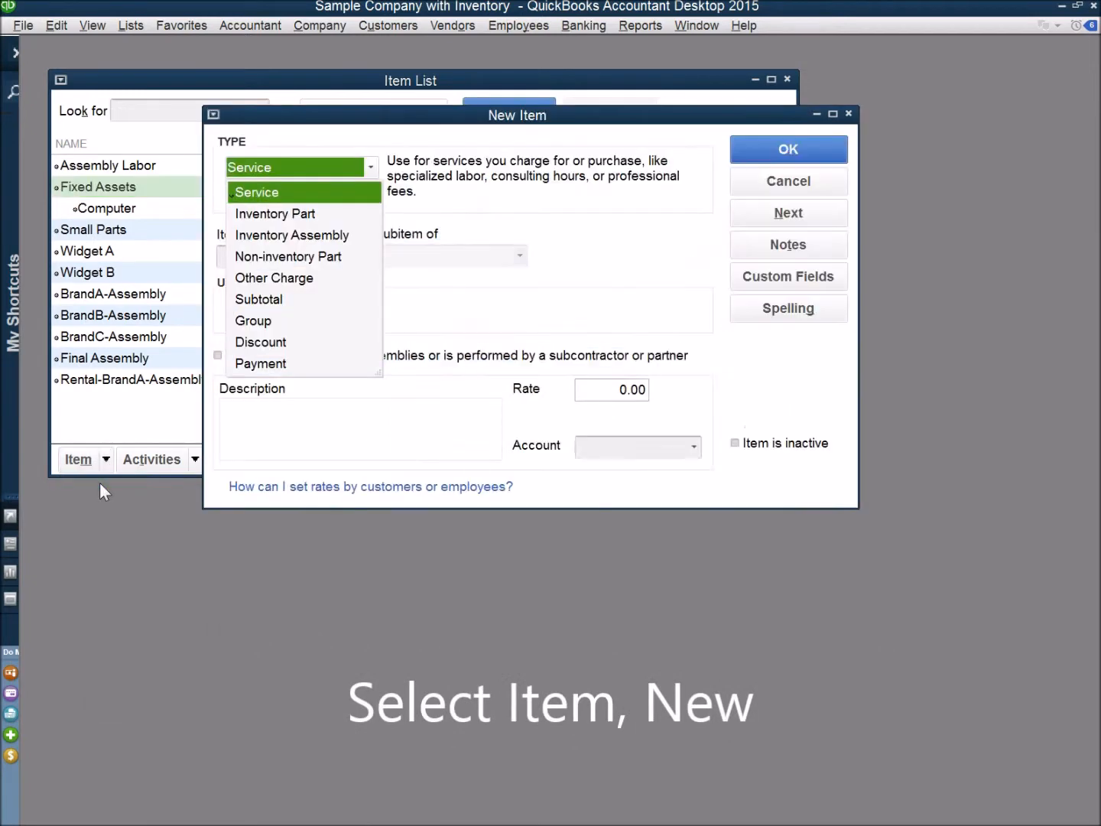
left_click(296, 215)
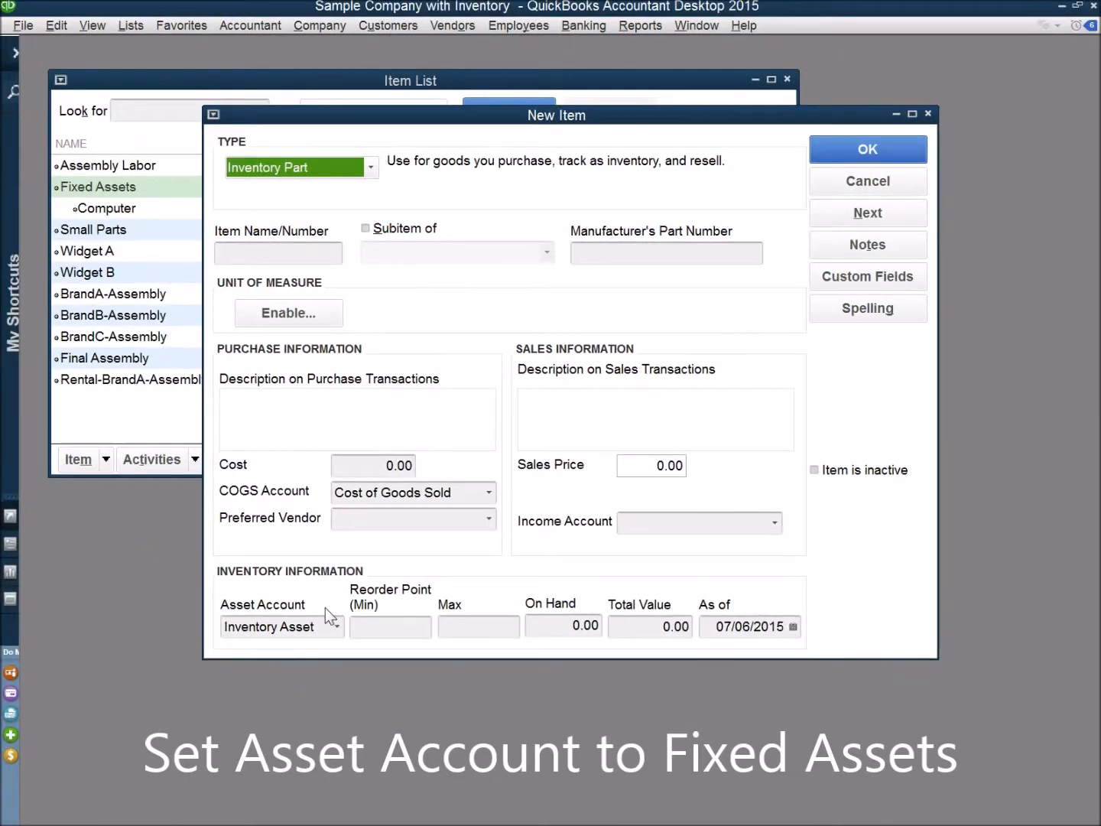
left_click(338, 627)
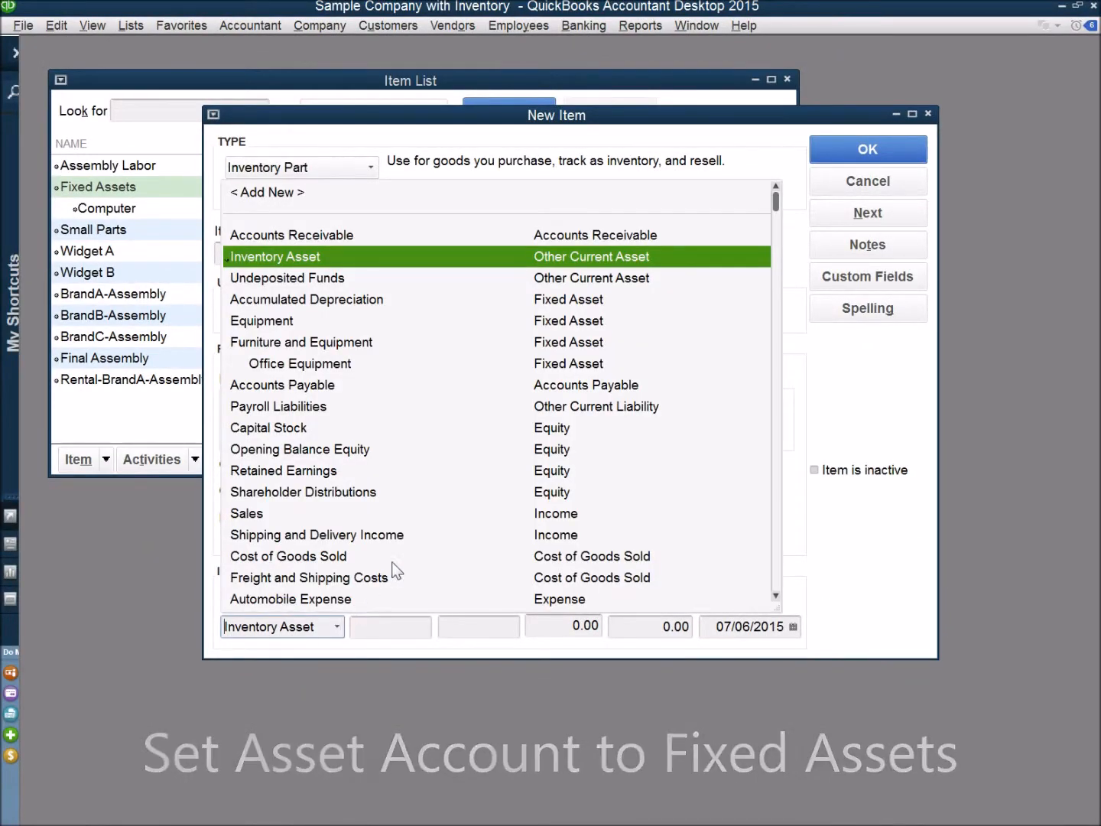
left_click(558, 321)
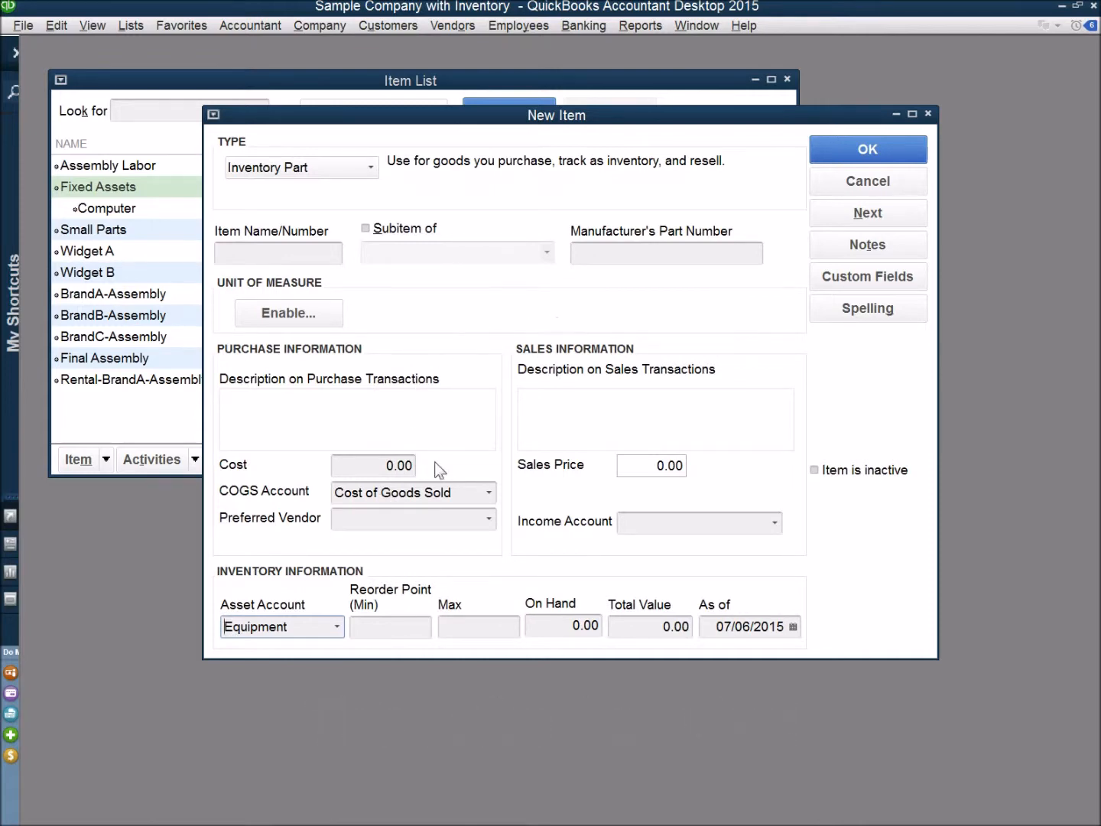
Set both the COGS account and the income account of the new item to Other Income/Expense
left_click(490, 493)
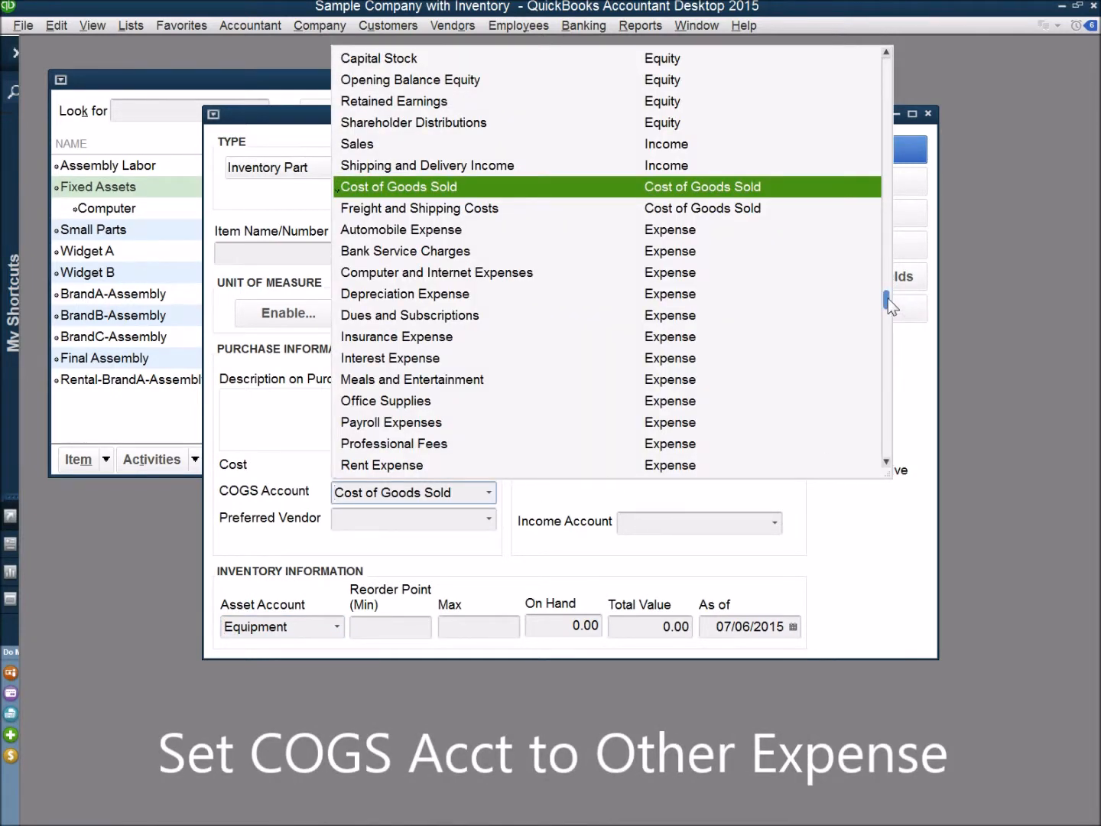
left_click_drag(883, 305, 898, 454)
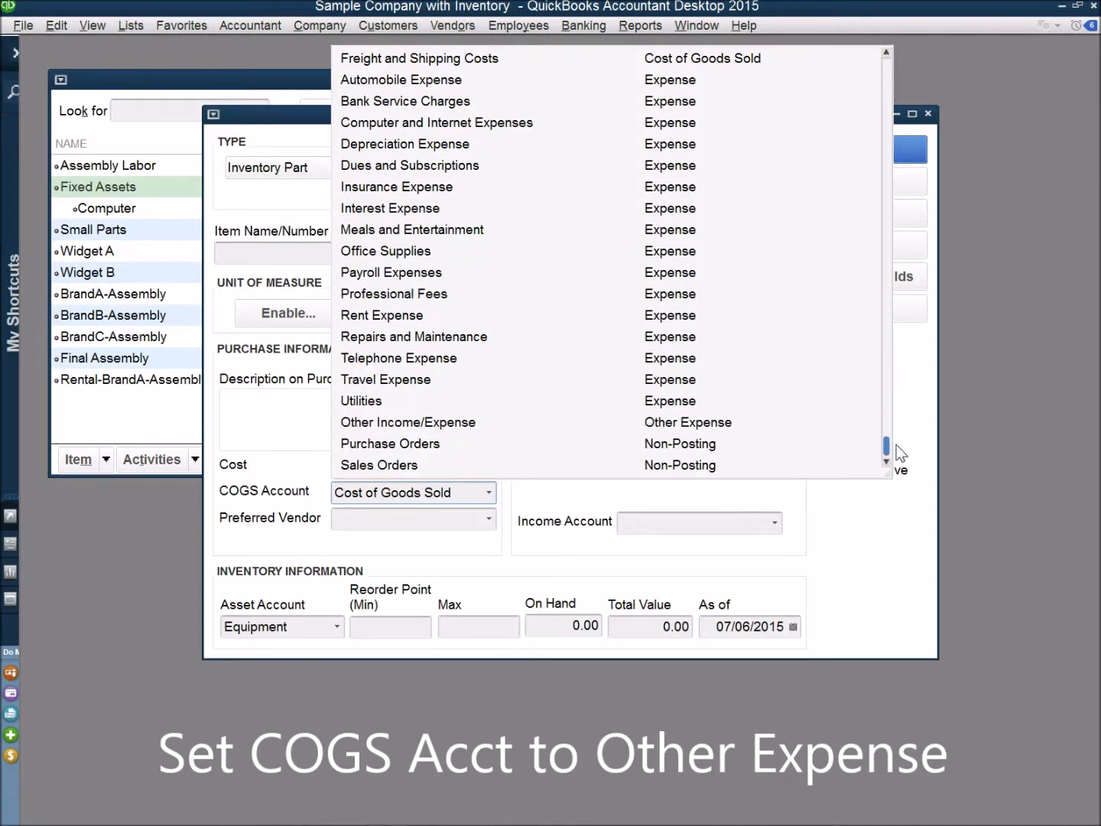
left_click(699, 424)
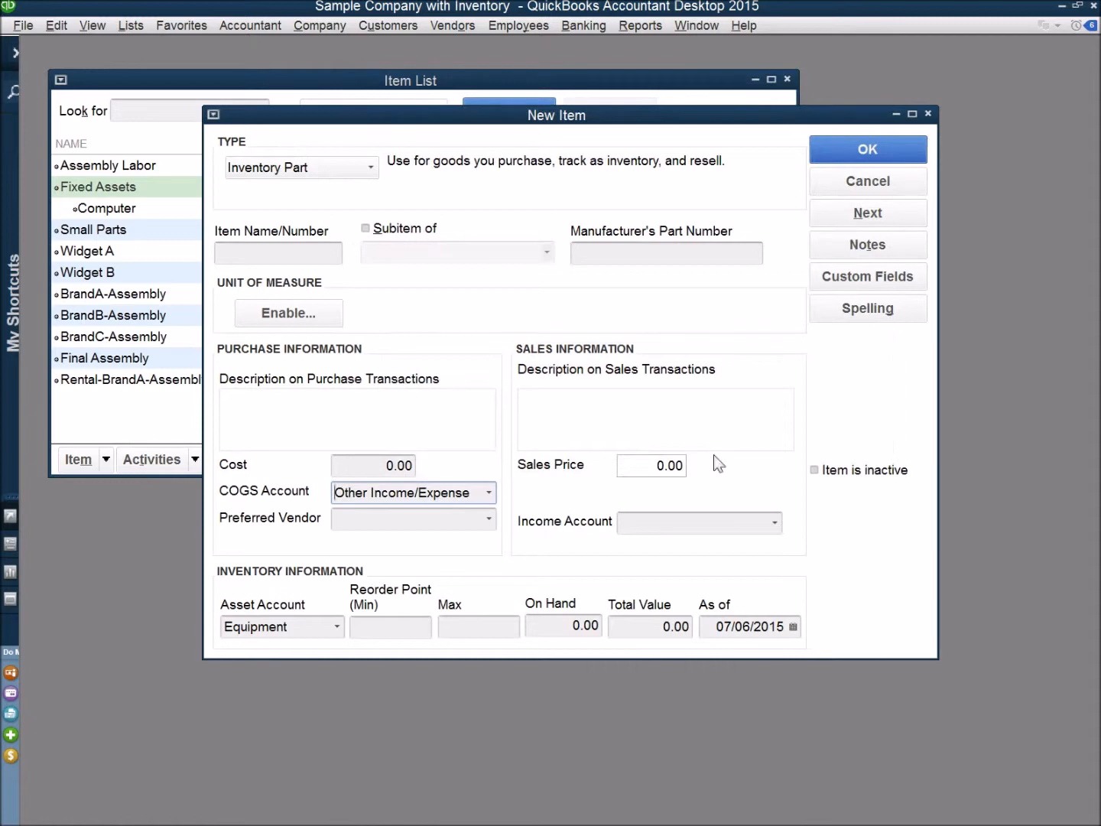
left_click(776, 523)
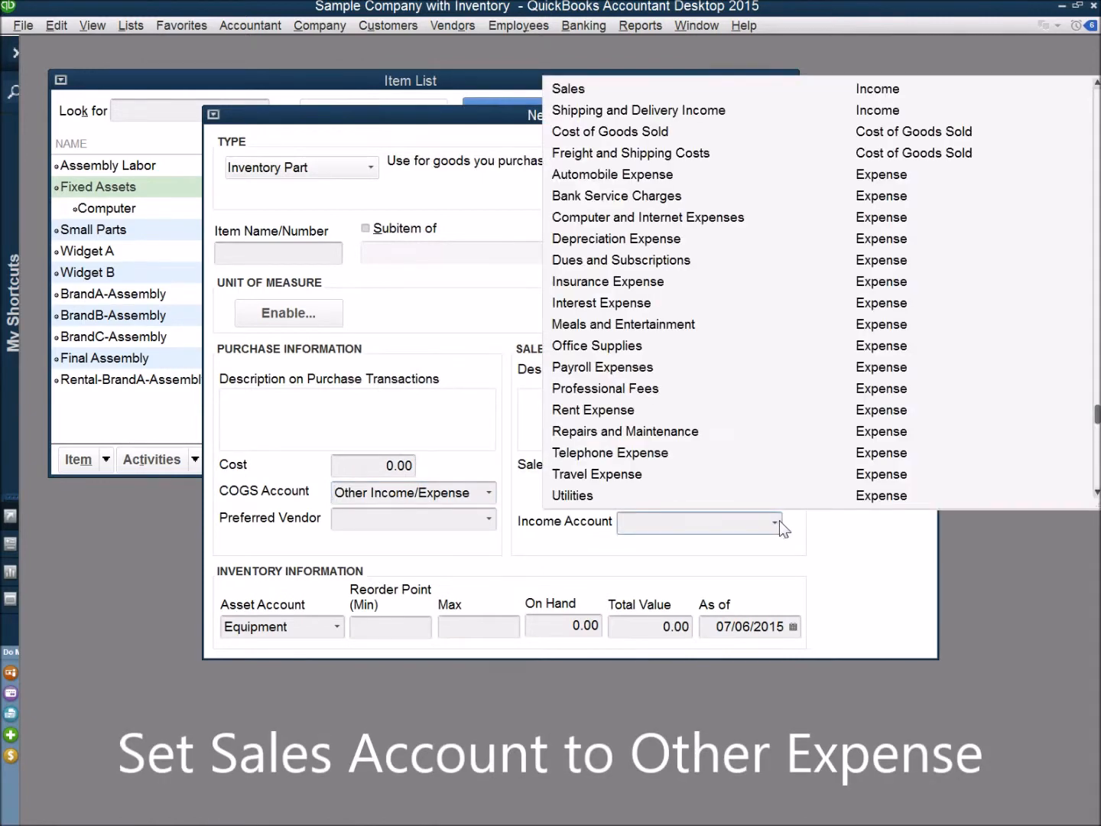
left_click_drag(1096, 419, 1096, 459)
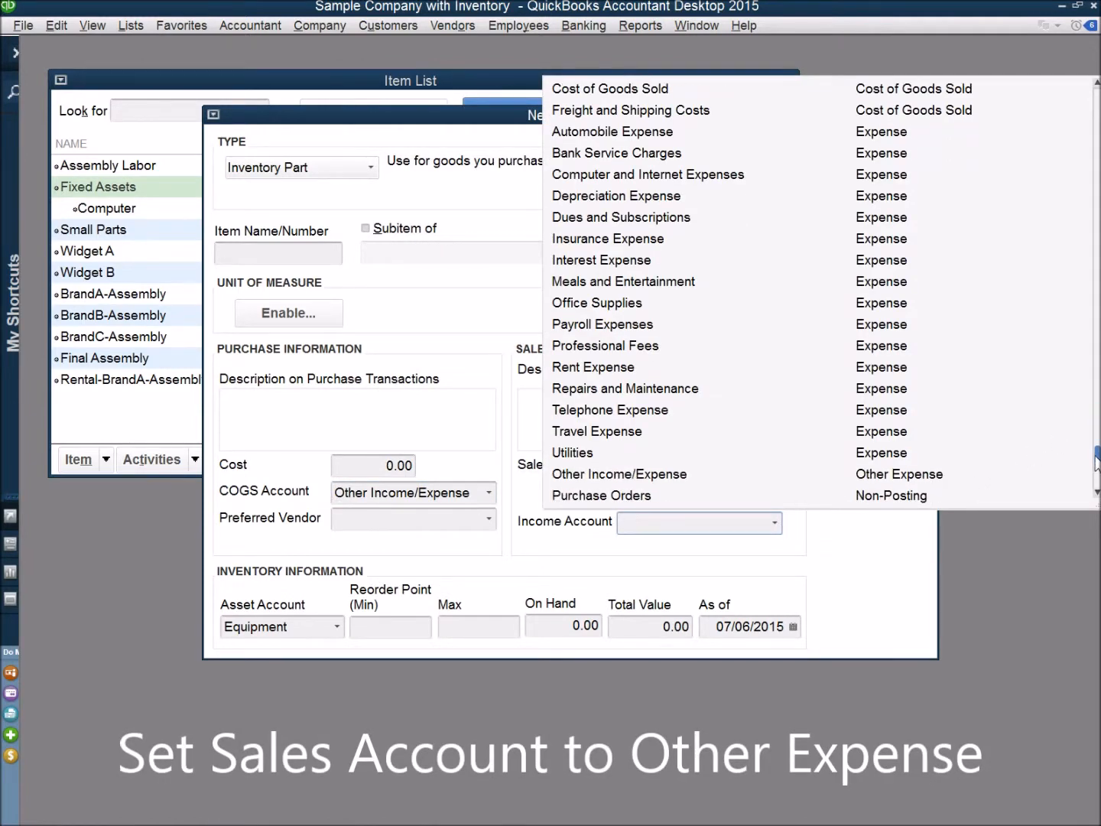
left_click(934, 478)
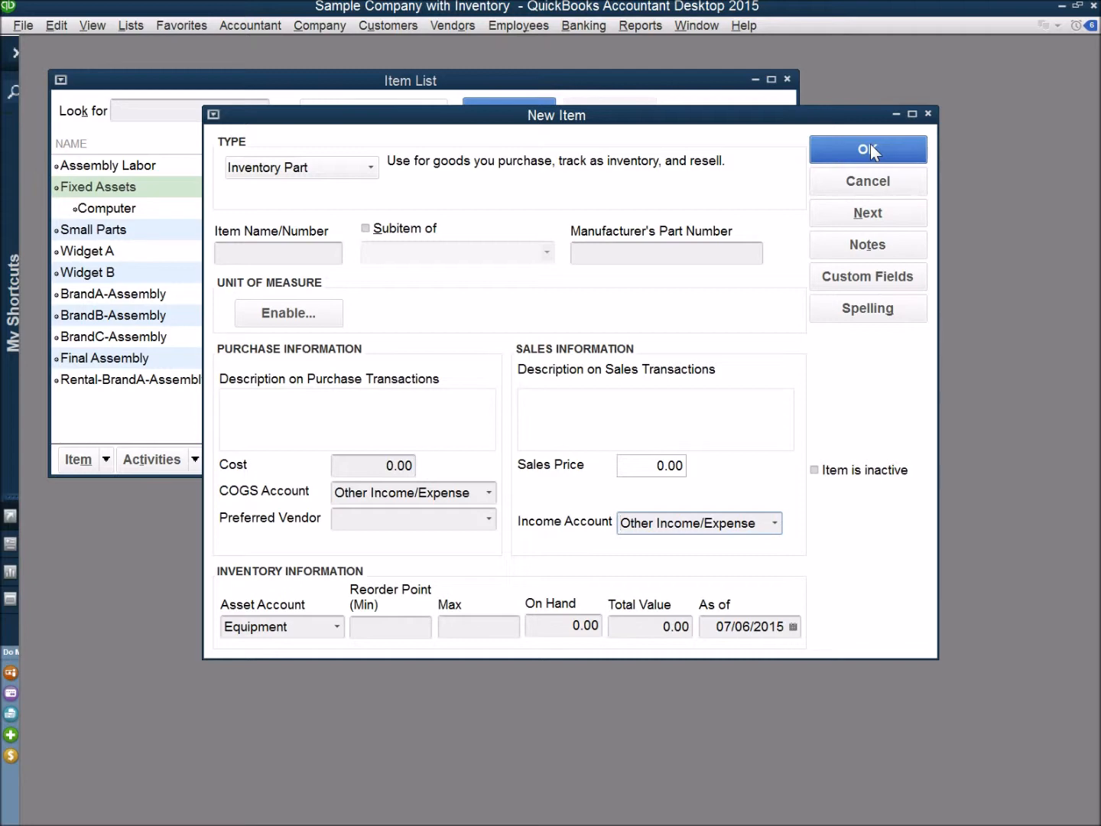
Name the new item Equipment, make it a subitem of Fixed Assets and save it
left_click(314, 252)
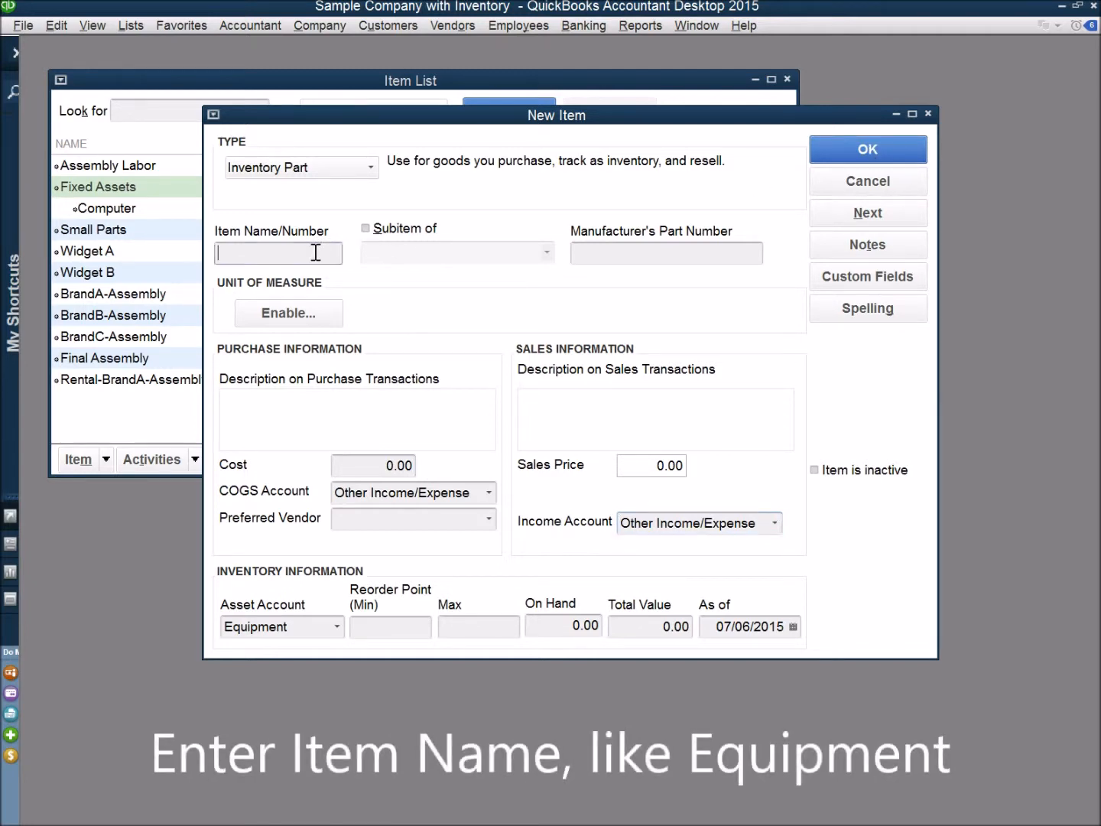
type("Equipment")
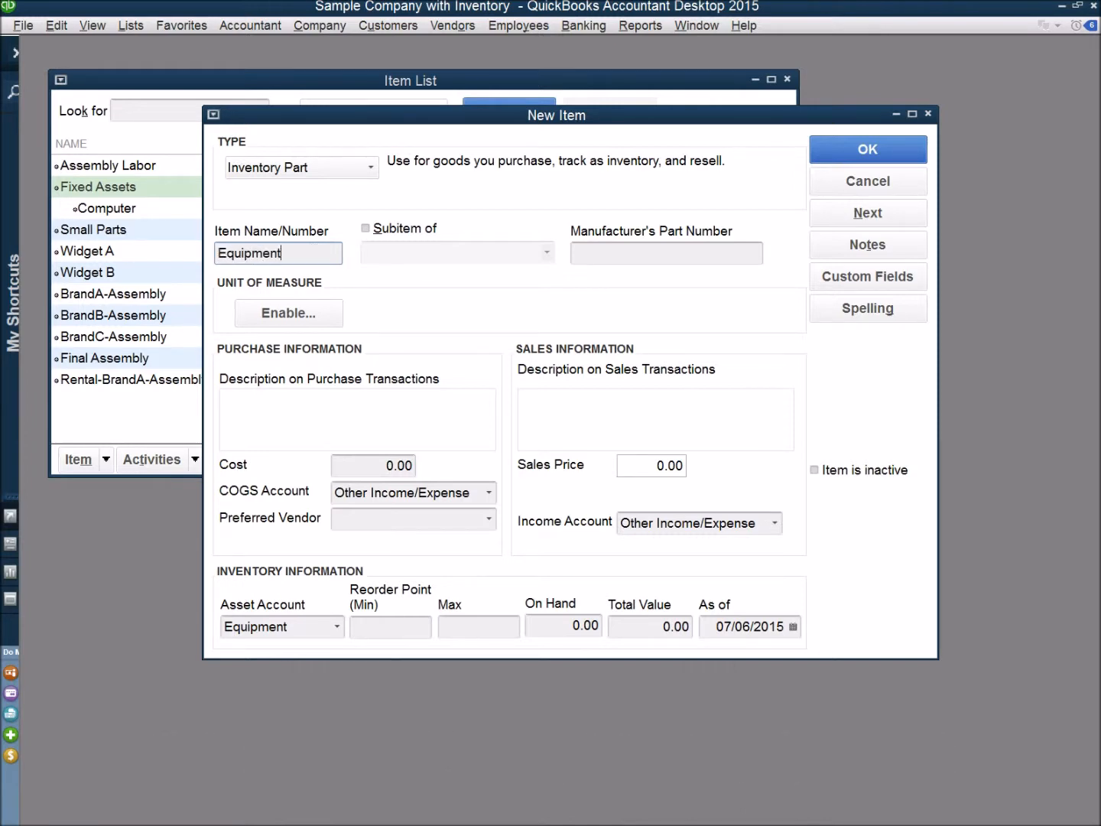
left_click(364, 229)
left_click(547, 253)
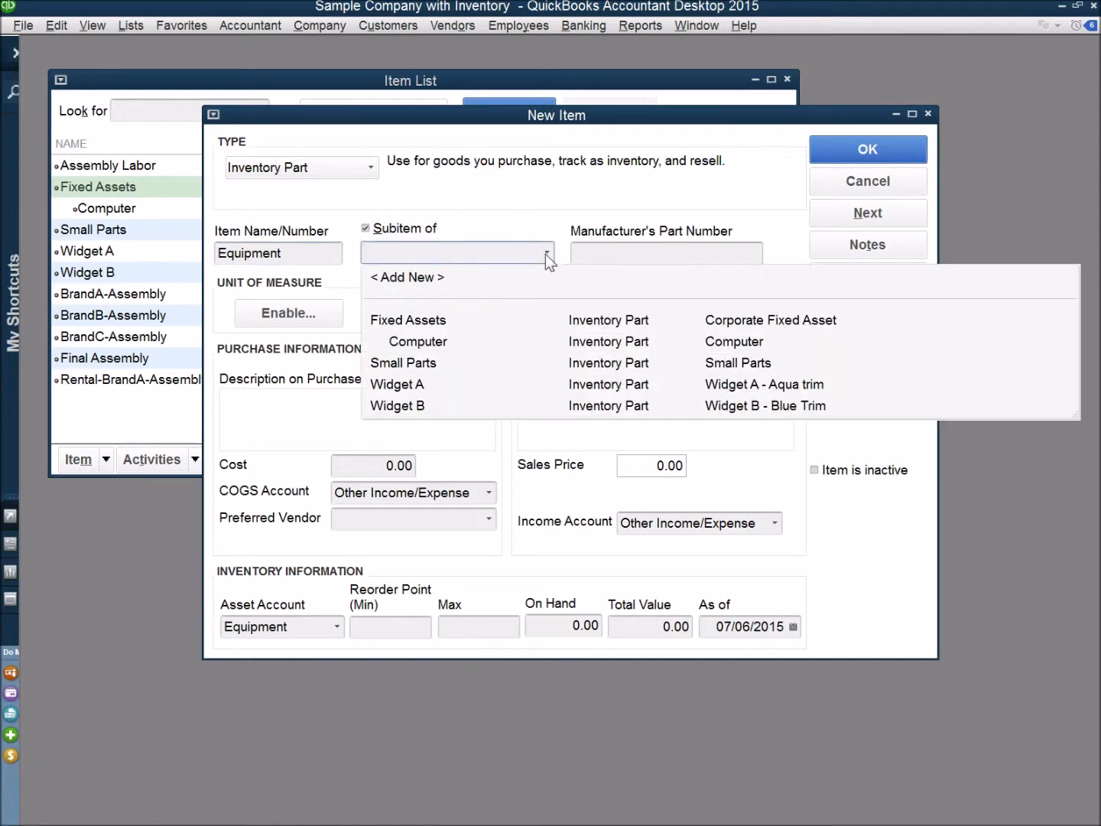
left_click(437, 321)
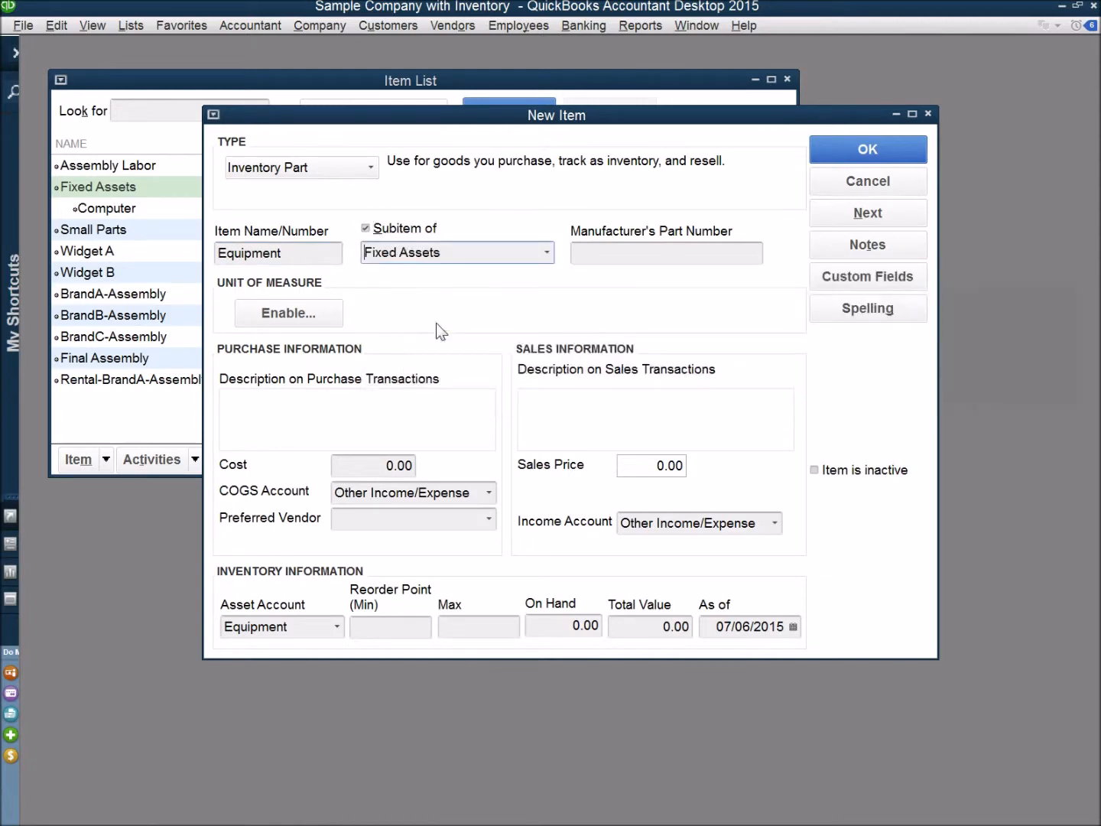
left_click(867, 149)
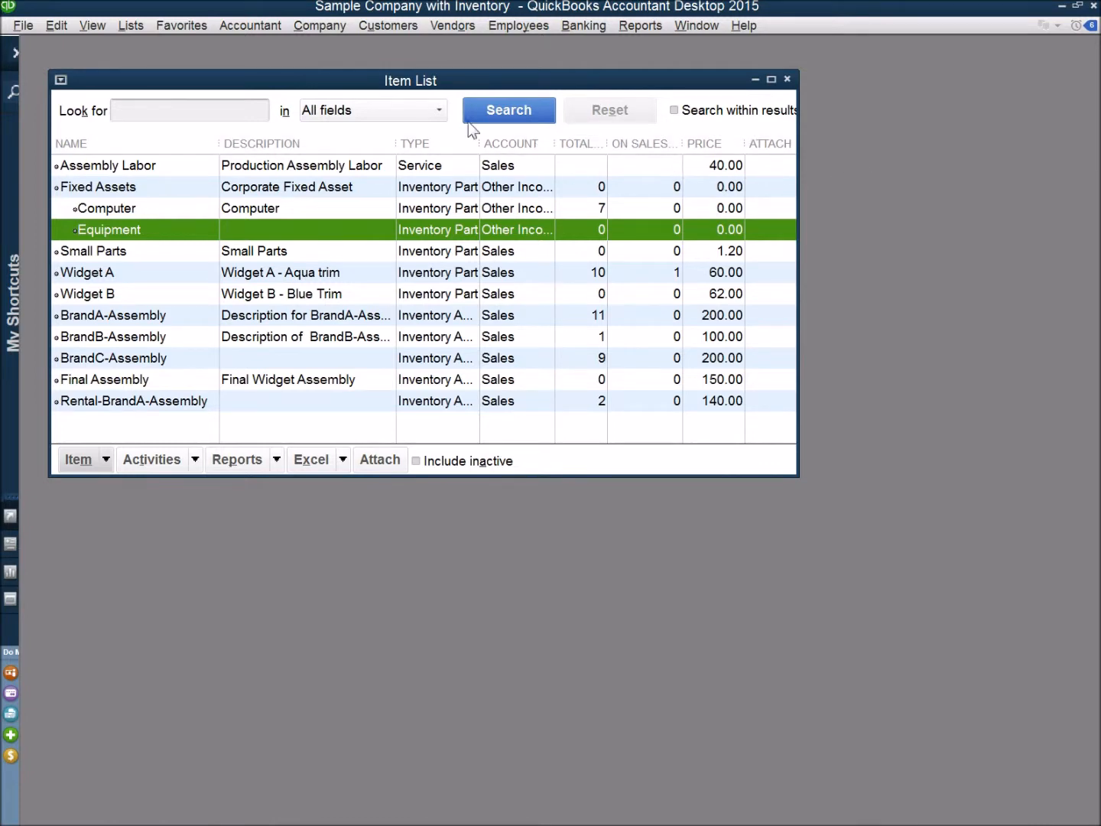
Switch to PasTrak Inventory Management from the company file and open its item list
left_click(318, 24)
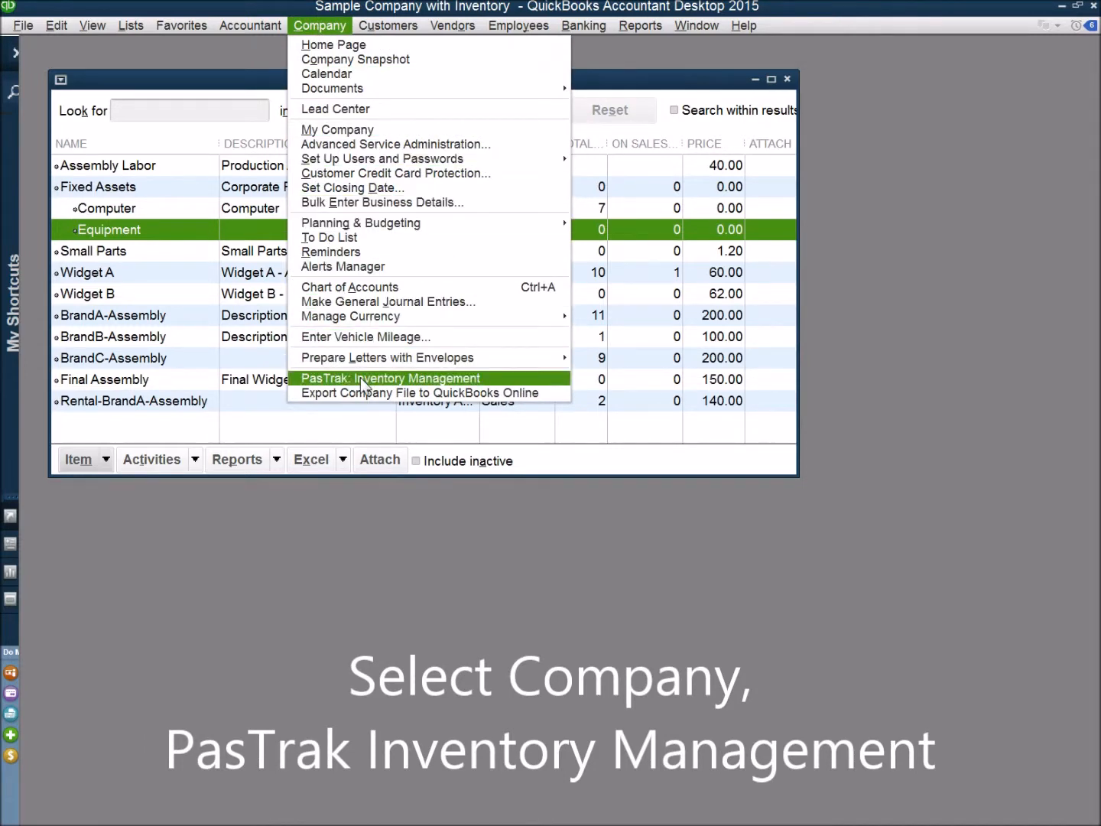
left_click(362, 380)
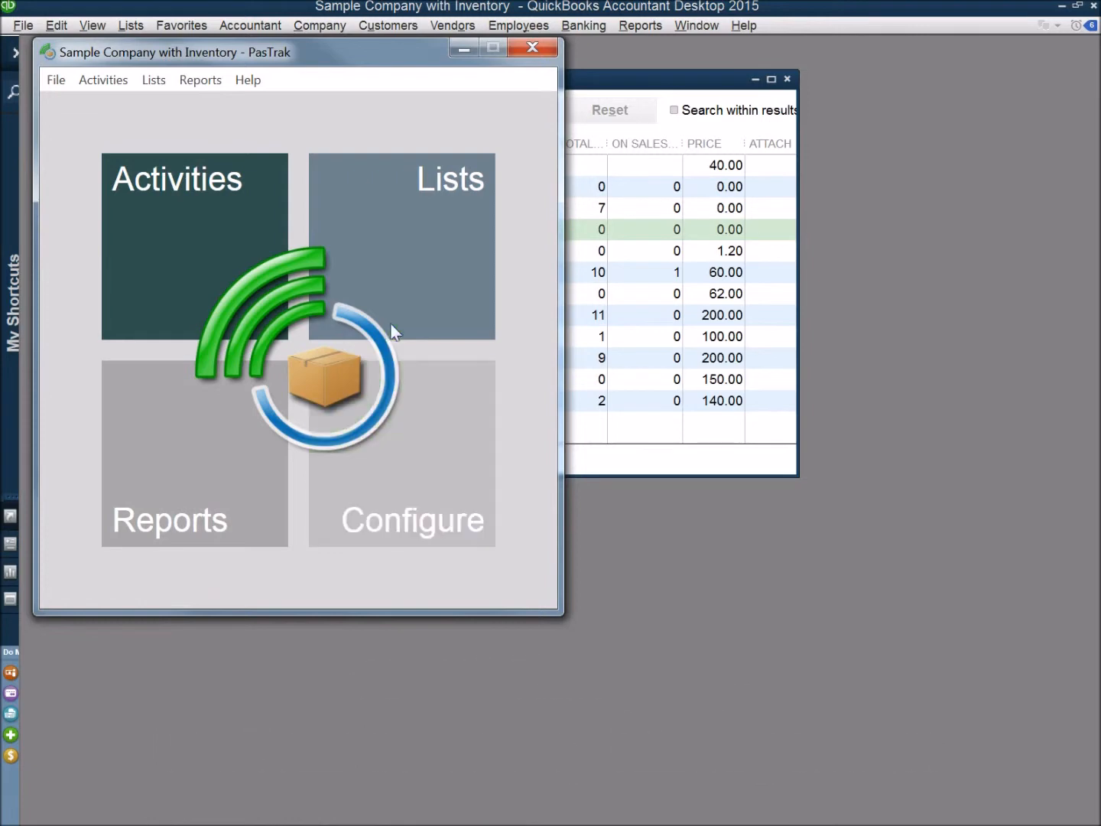
left_click(402, 240)
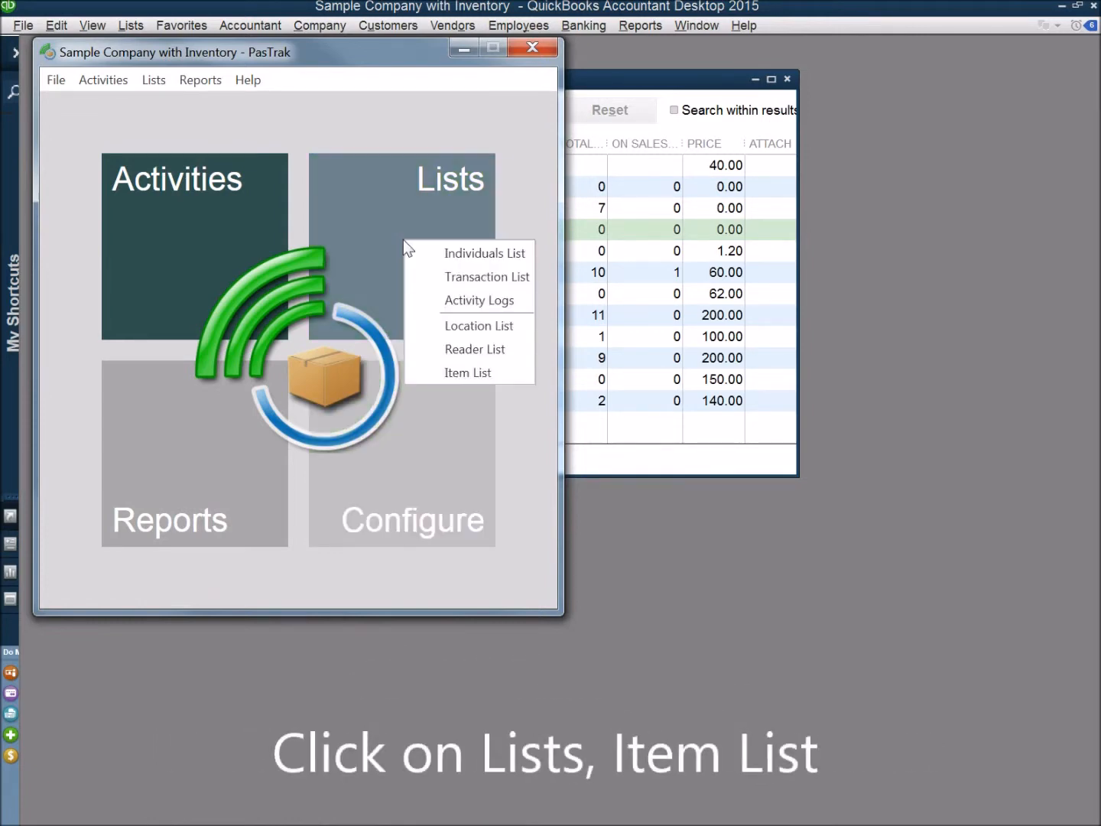
left_click(445, 377)
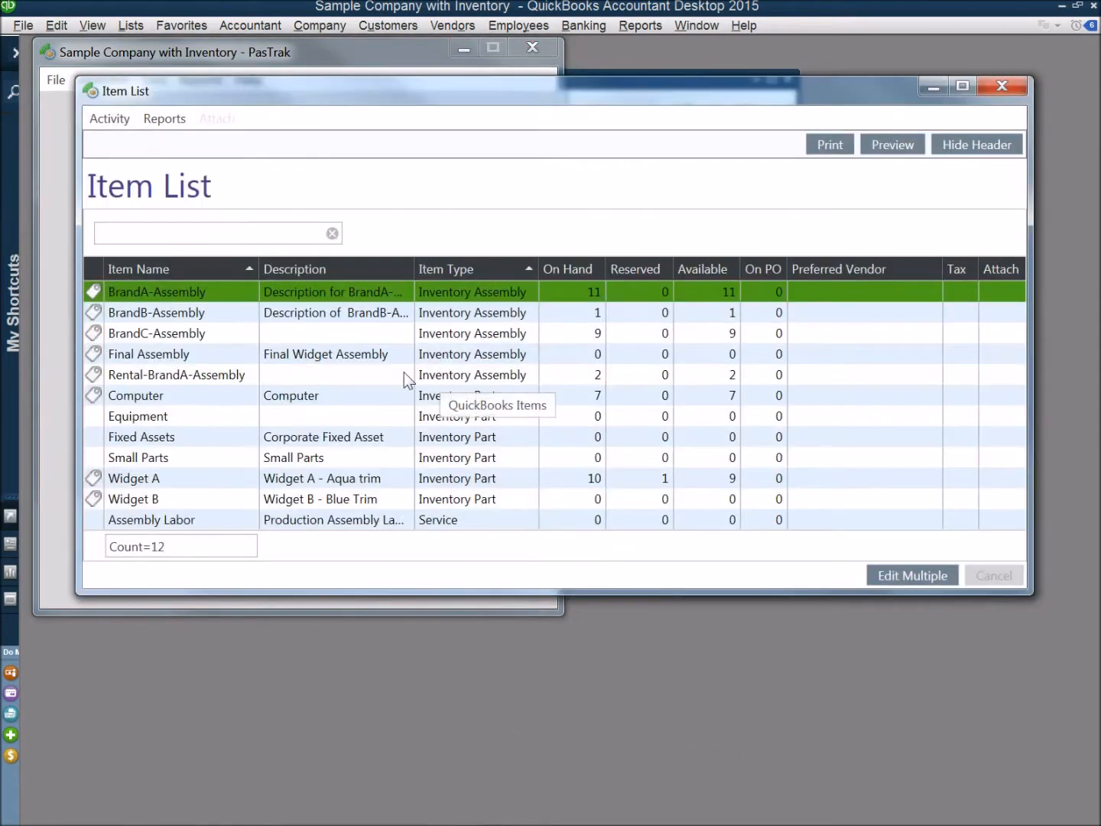
Enable Track Individuals for the Equipment item, save the change and close the item list
double_click(155, 416)
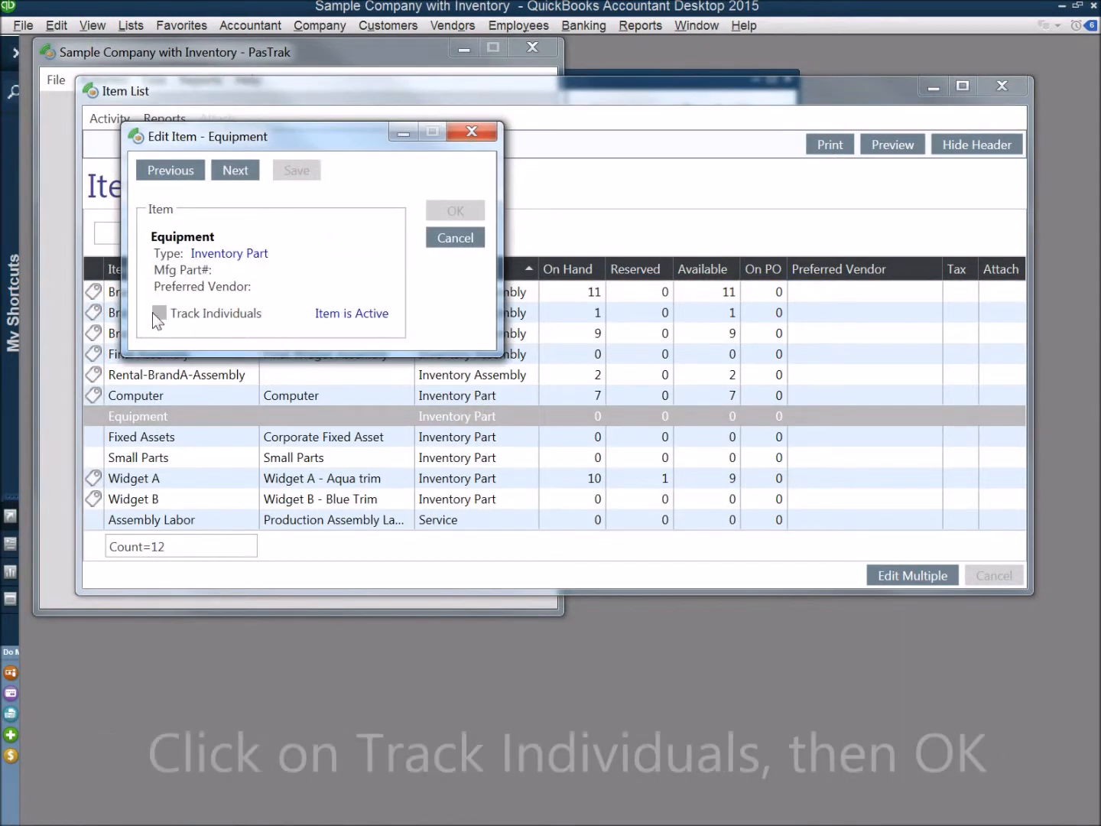
left_click(159, 313)
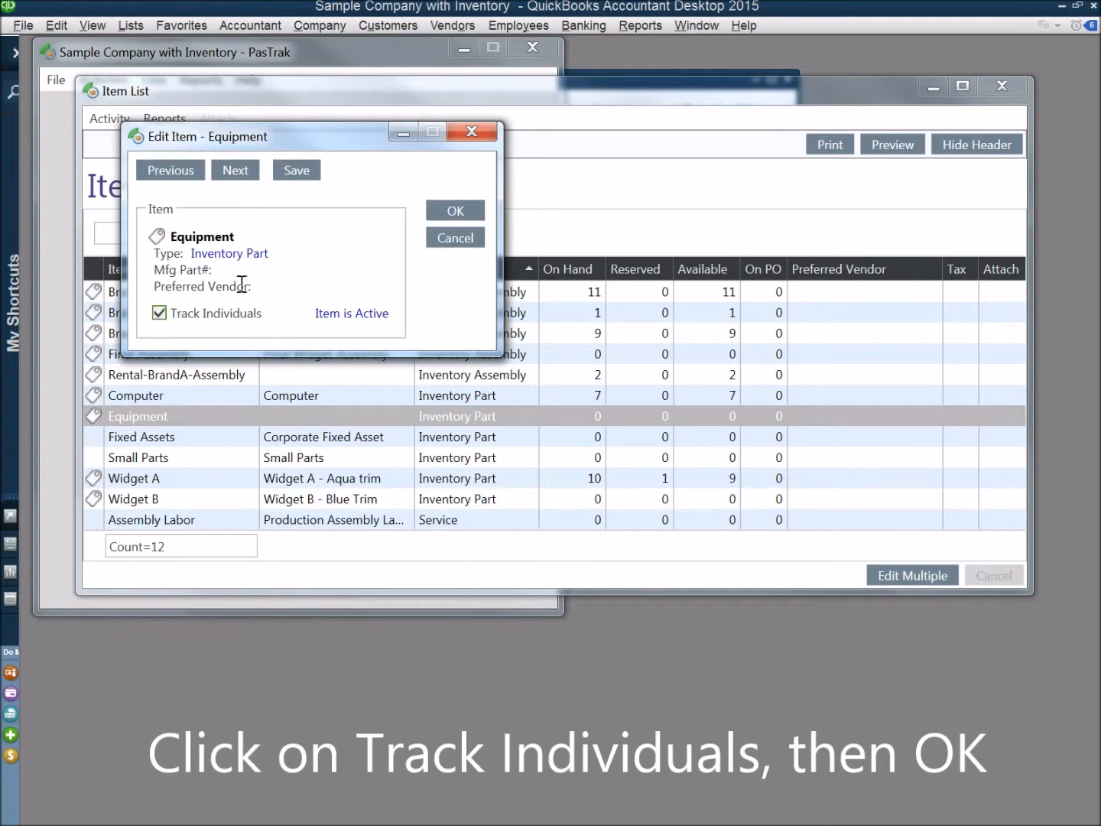
left_click(454, 211)
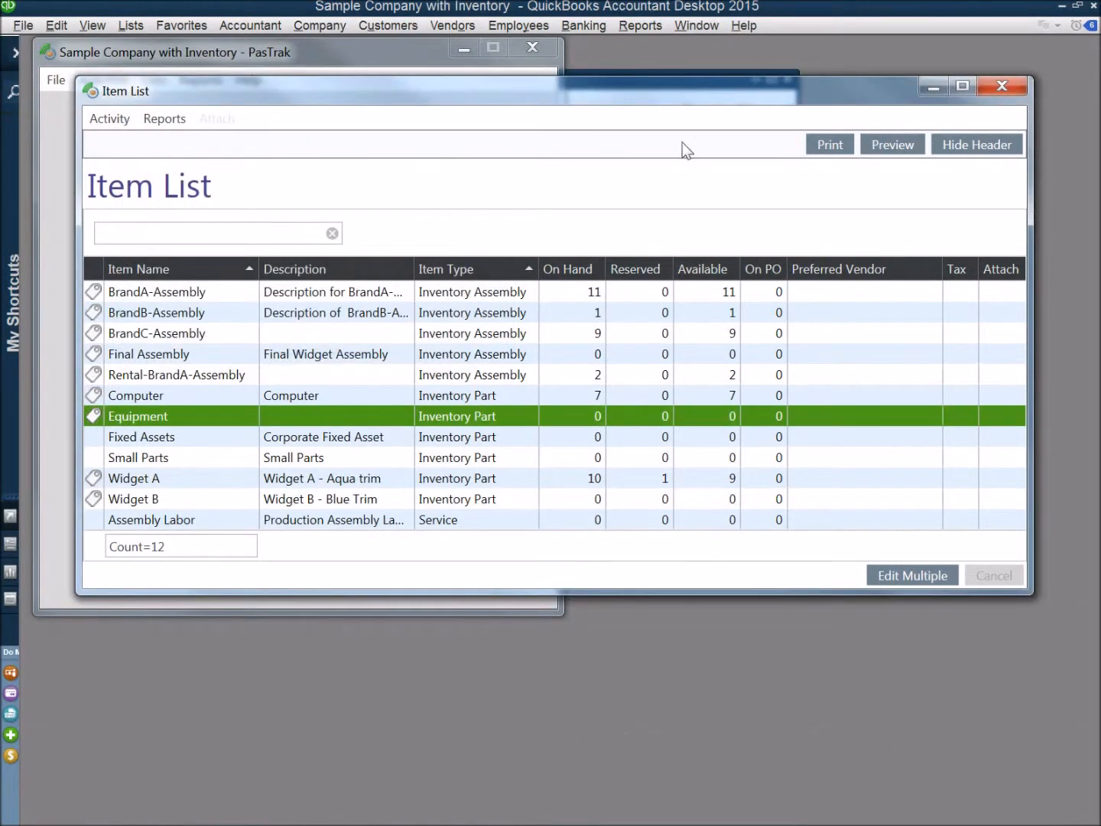
left_click(1008, 87)
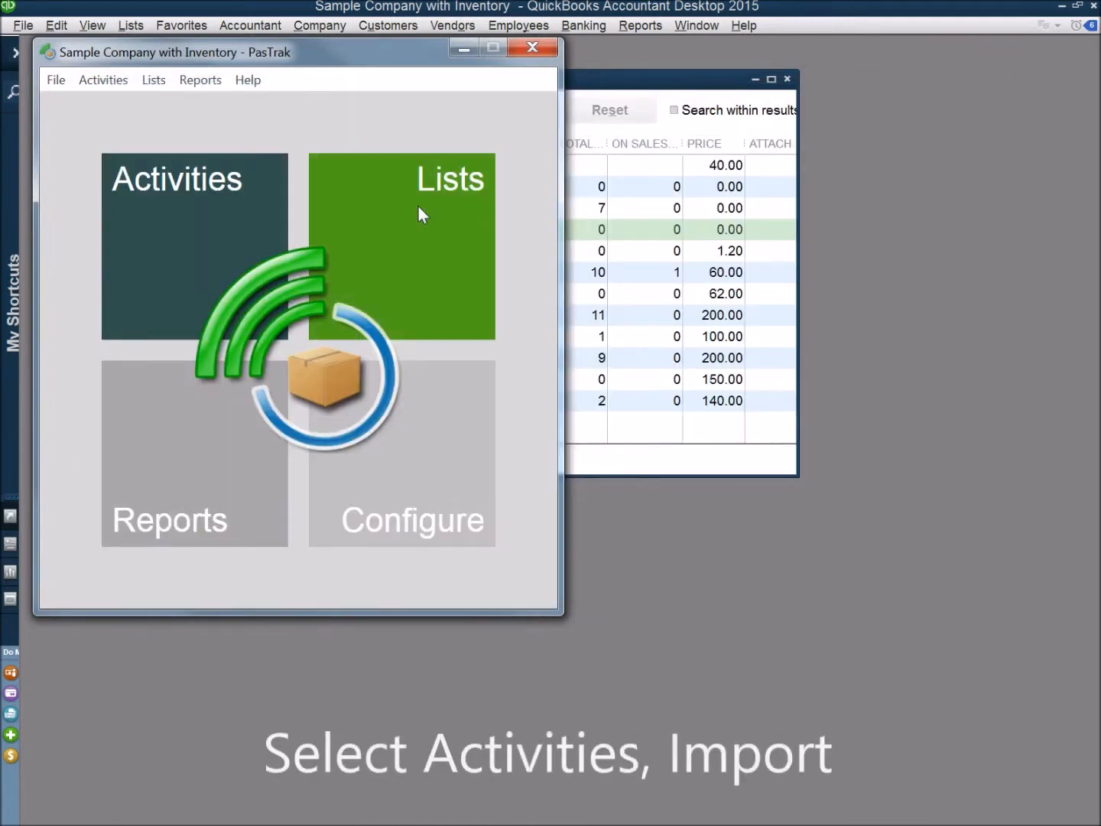
Start an import of existing inventory and choose Fixed Assets:Equipment as its first line item
left_click(162, 224)
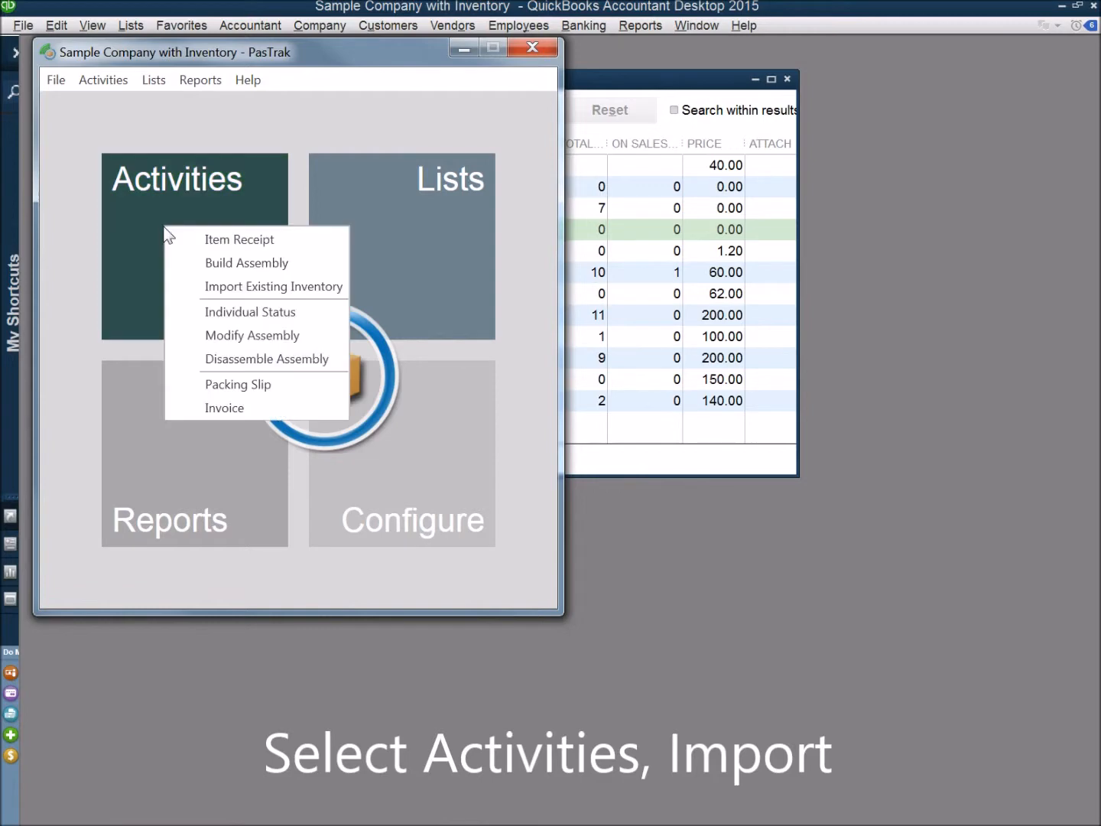
left_click(203, 285)
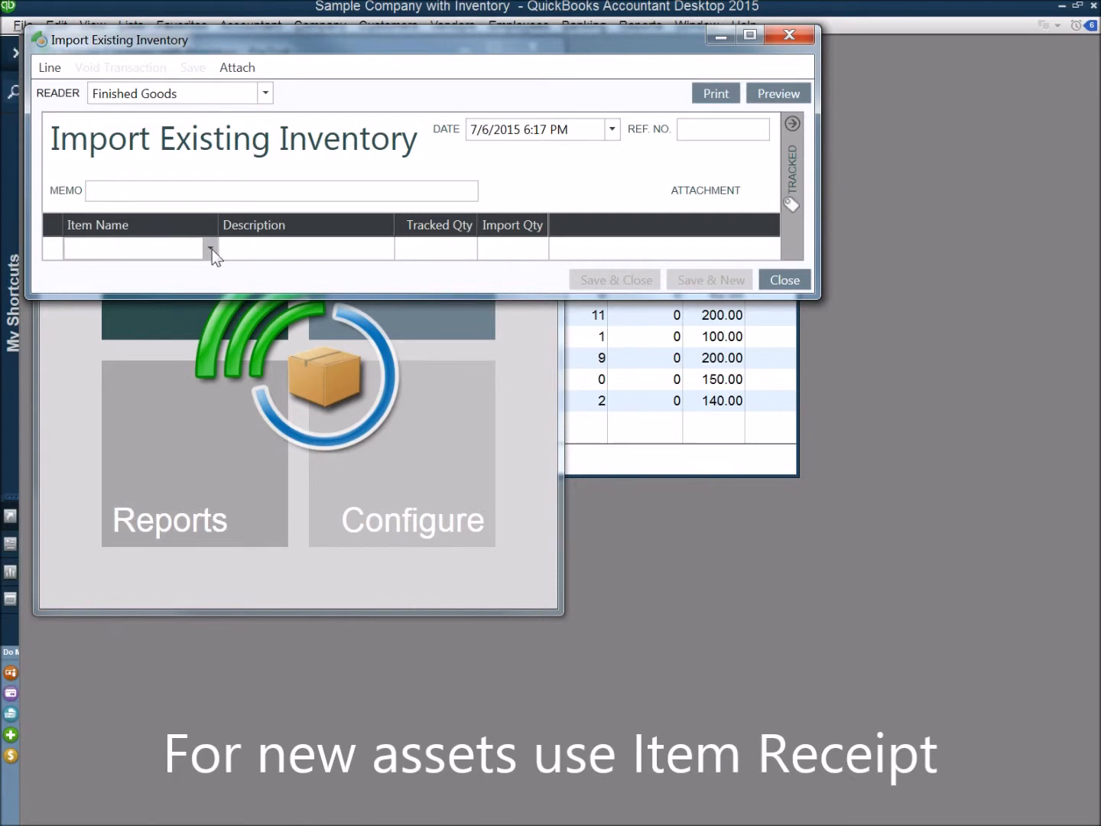
left_click(210, 248)
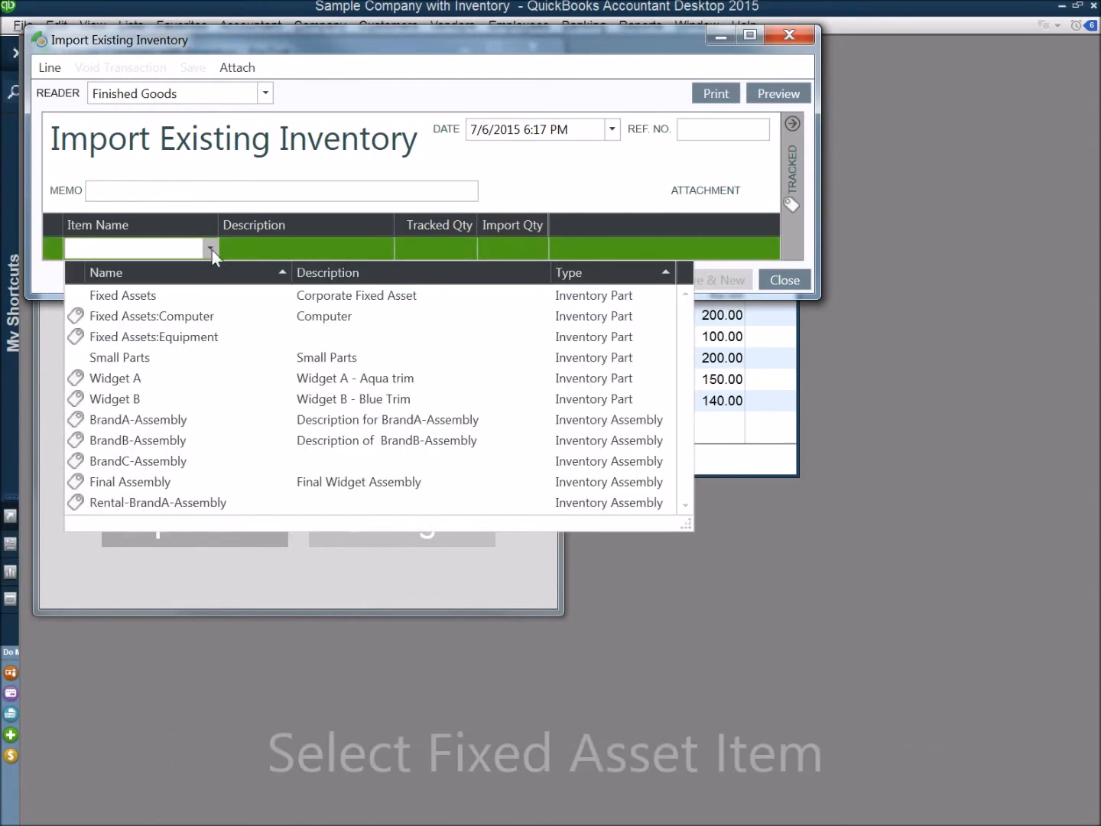
left_click(203, 341)
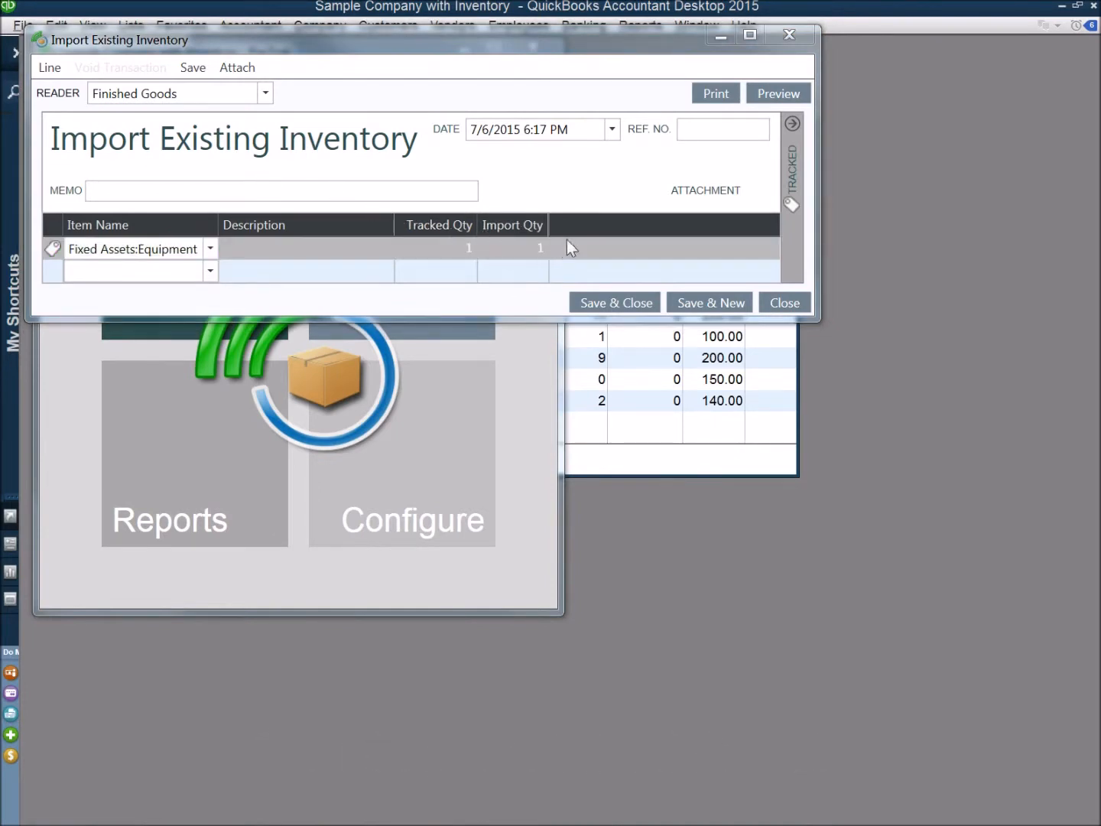
Enter serial numbers Machine1 and Machine2 for the two tracked Equipment units, and save and close the import
left_click(794, 124)
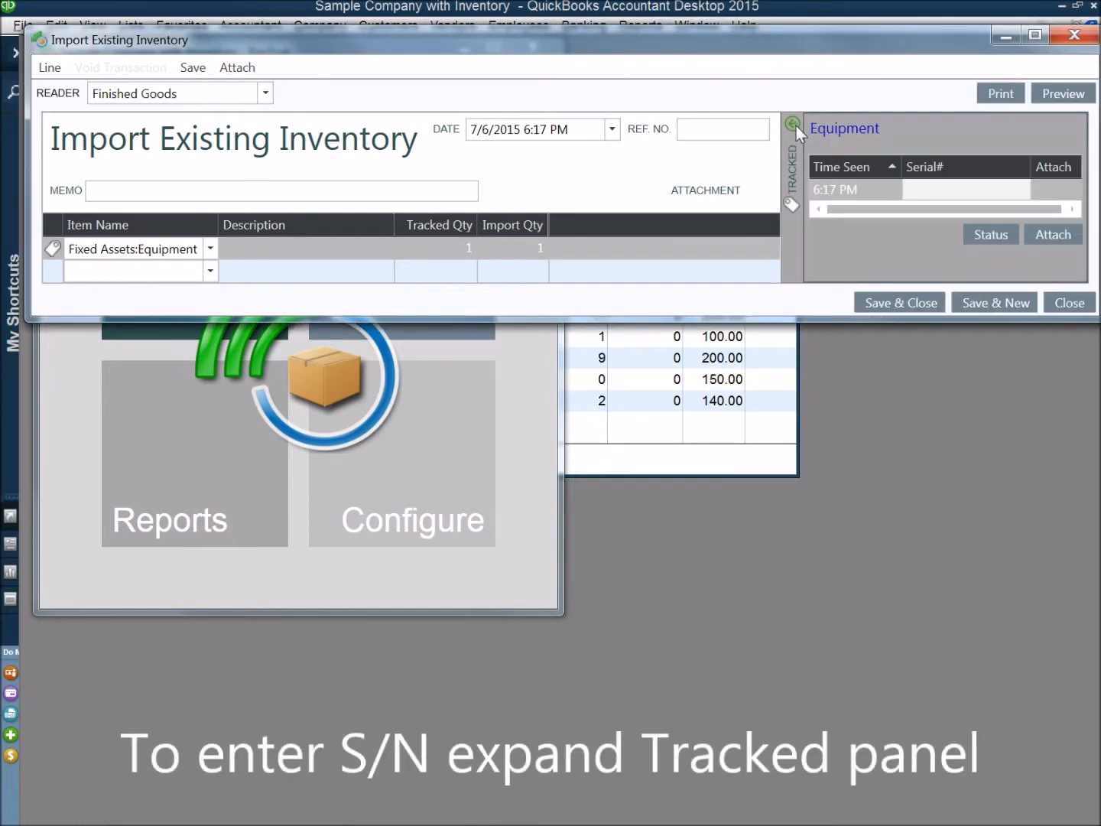
left_click(938, 183)
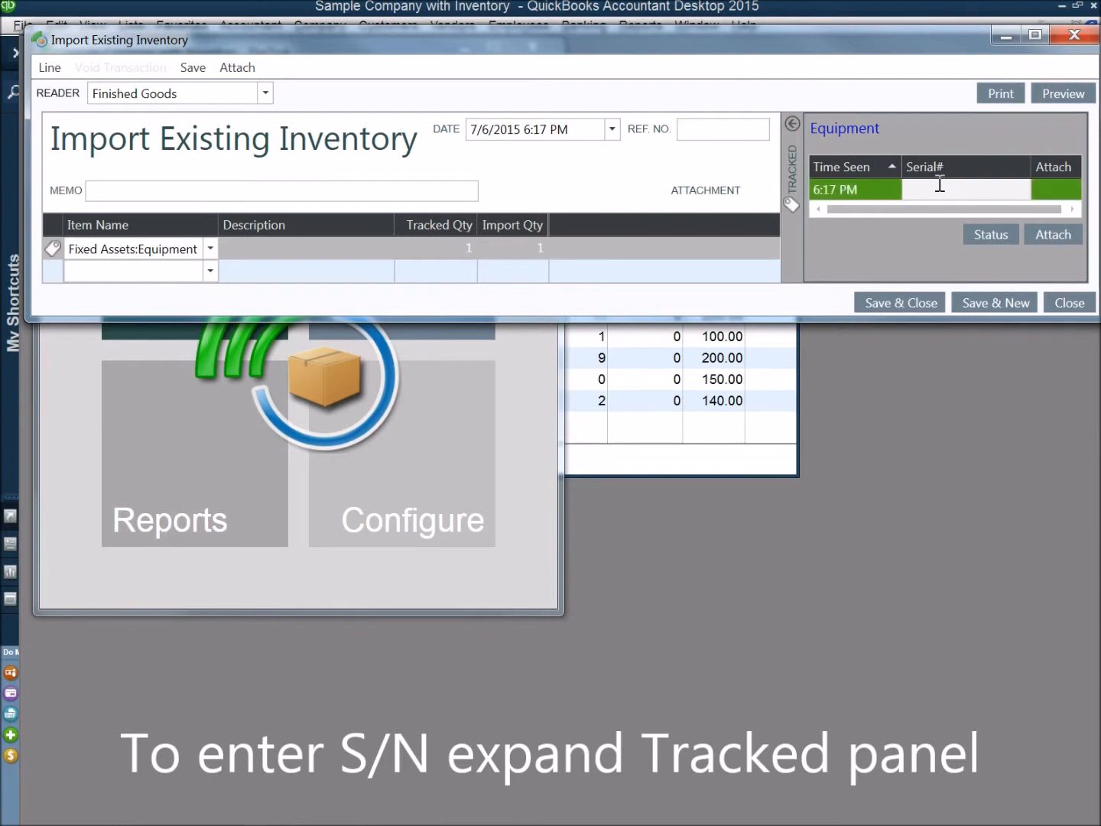
type("Machine1")
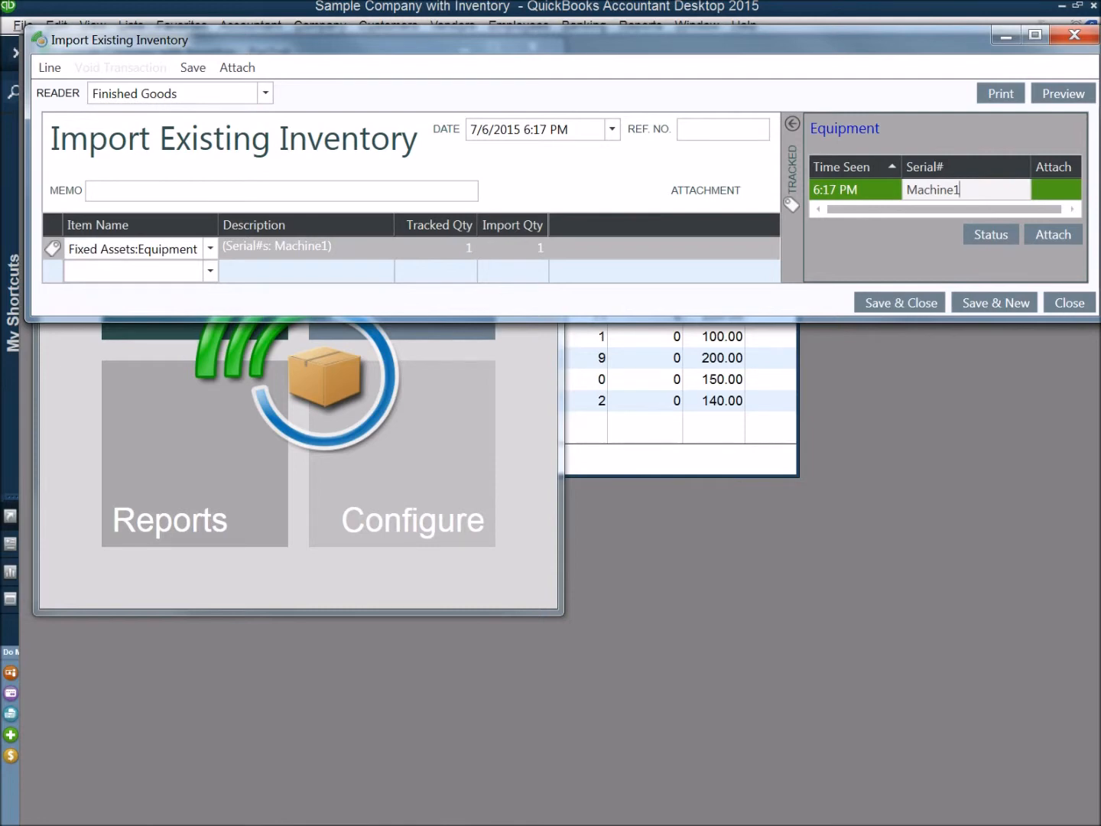
key("Return")
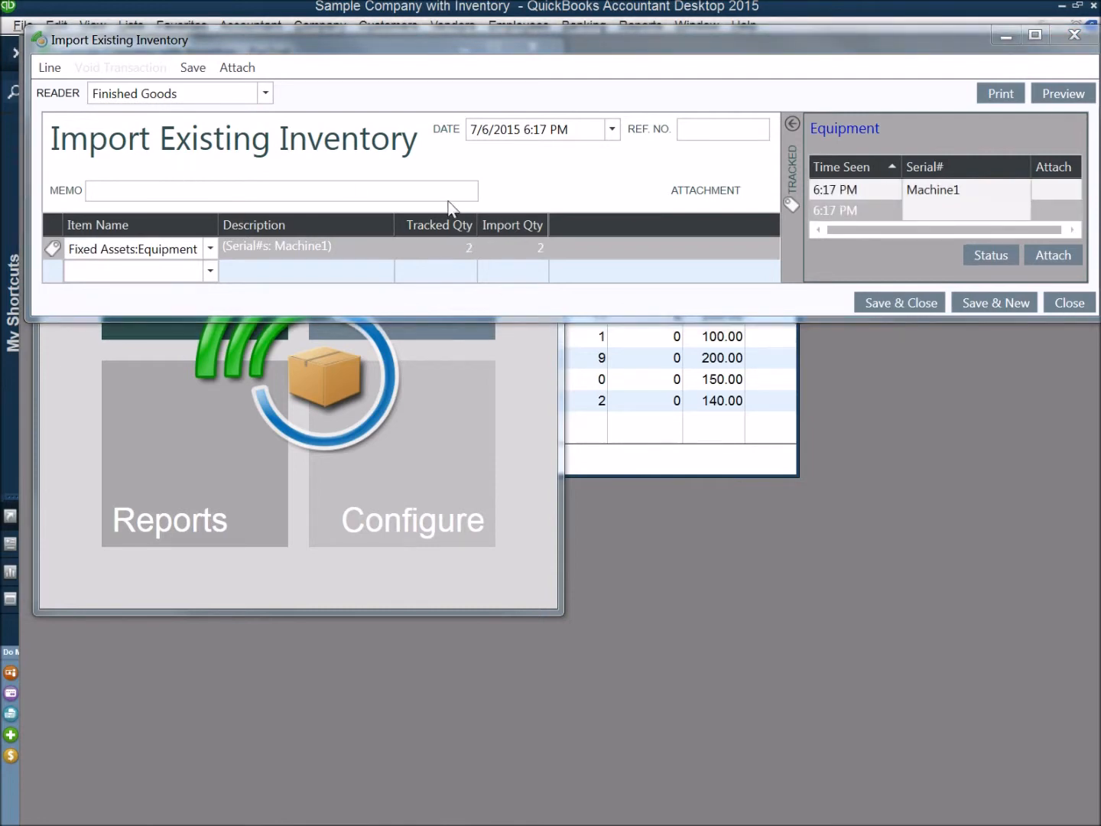
left_click(941, 211)
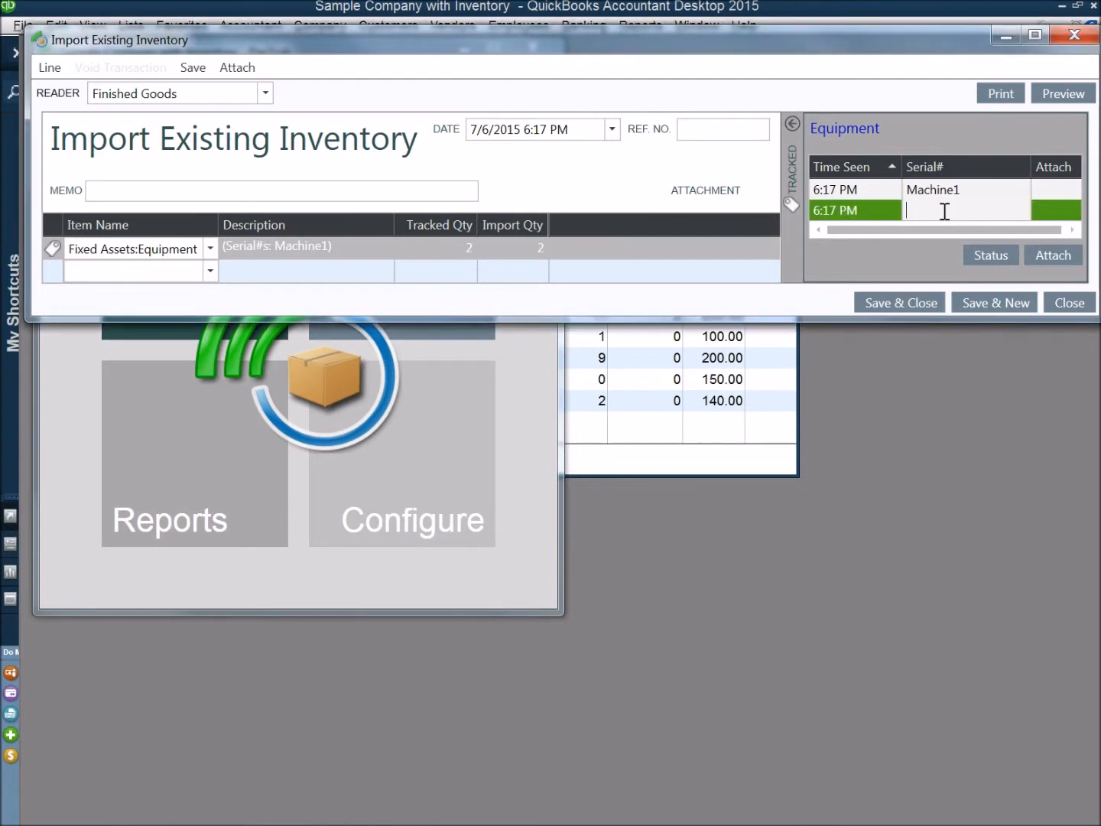
type("Machine2")
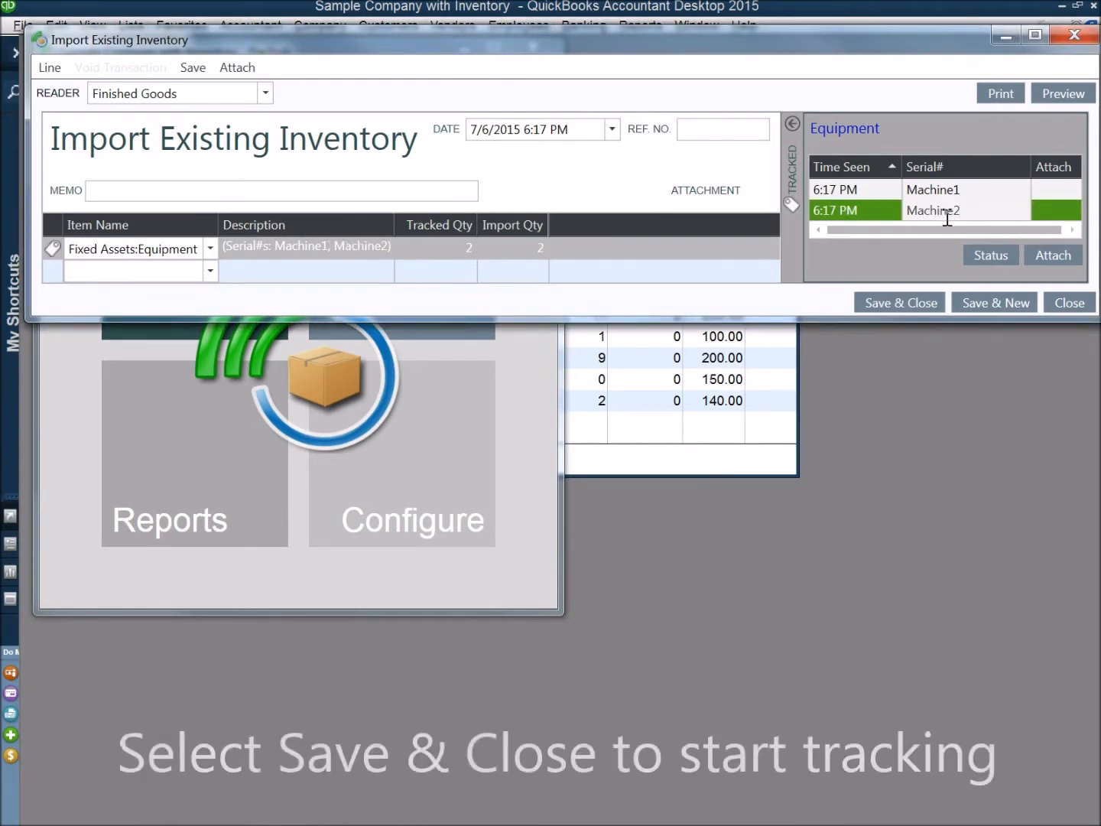
left_click(911, 299)
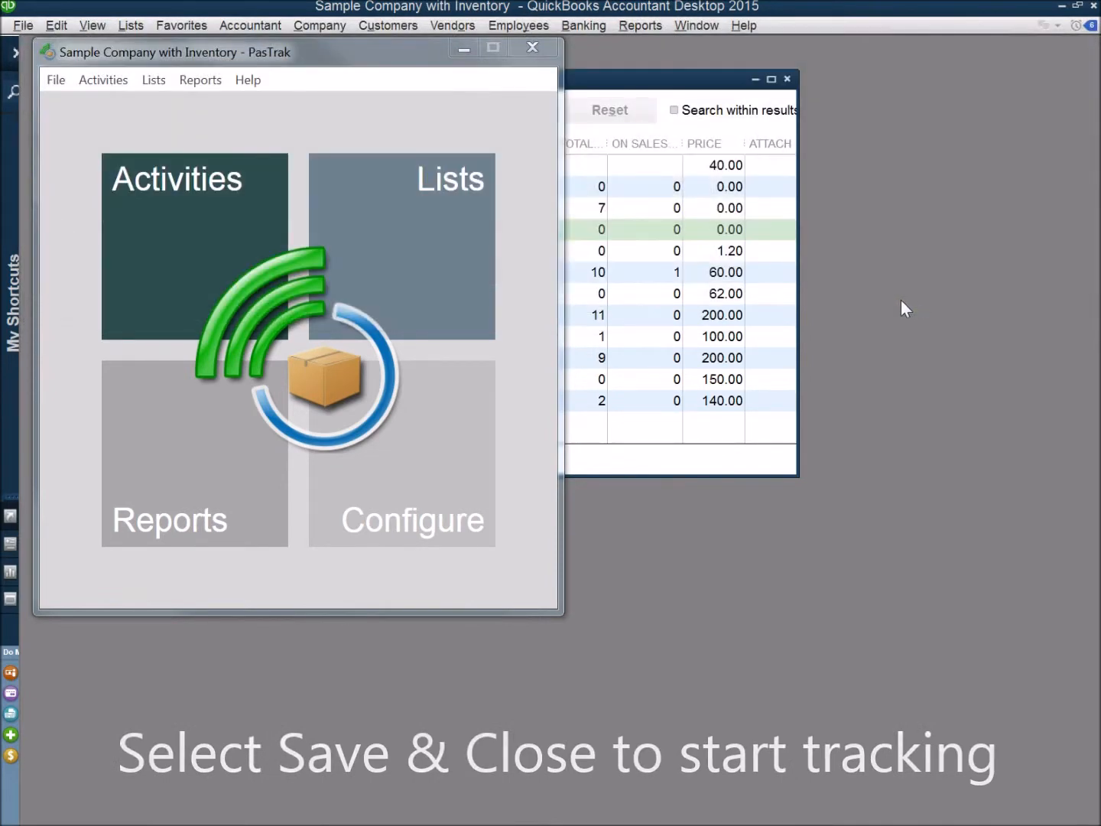
Open the list of tracked individuals and search it for the item Fixed Assets:Equipment
left_click(377, 216)
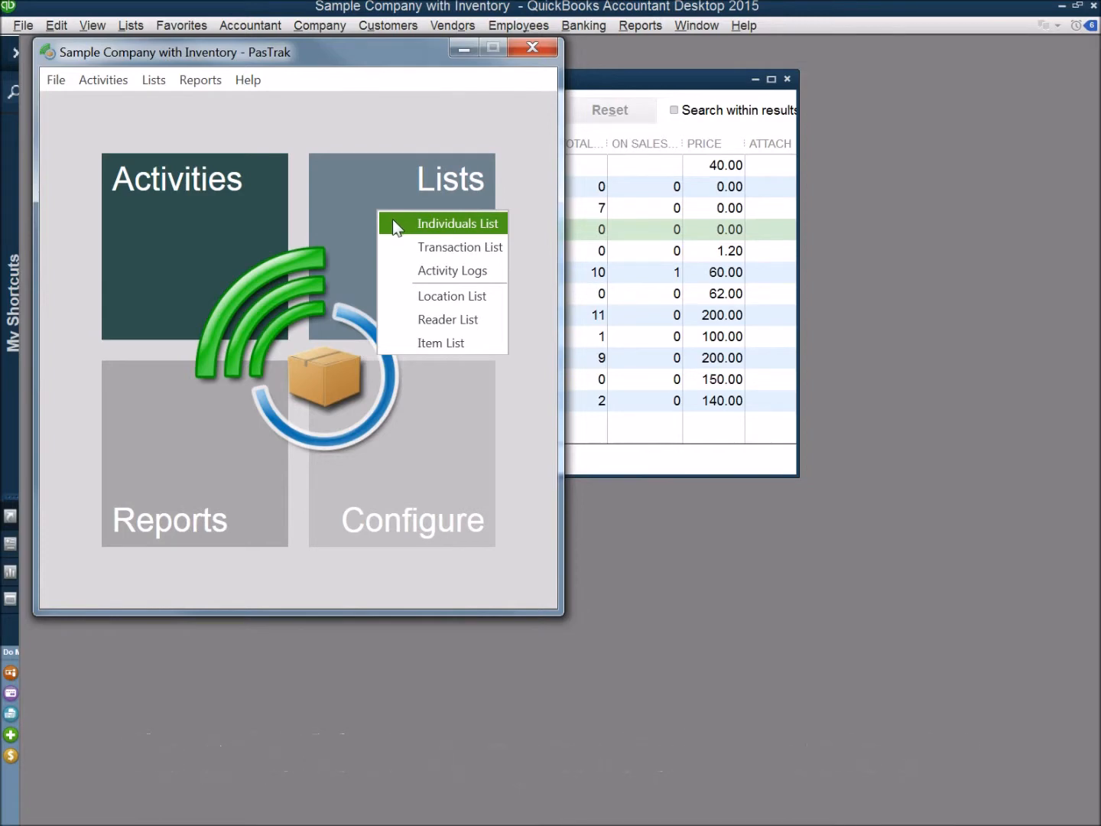
left_click(394, 222)
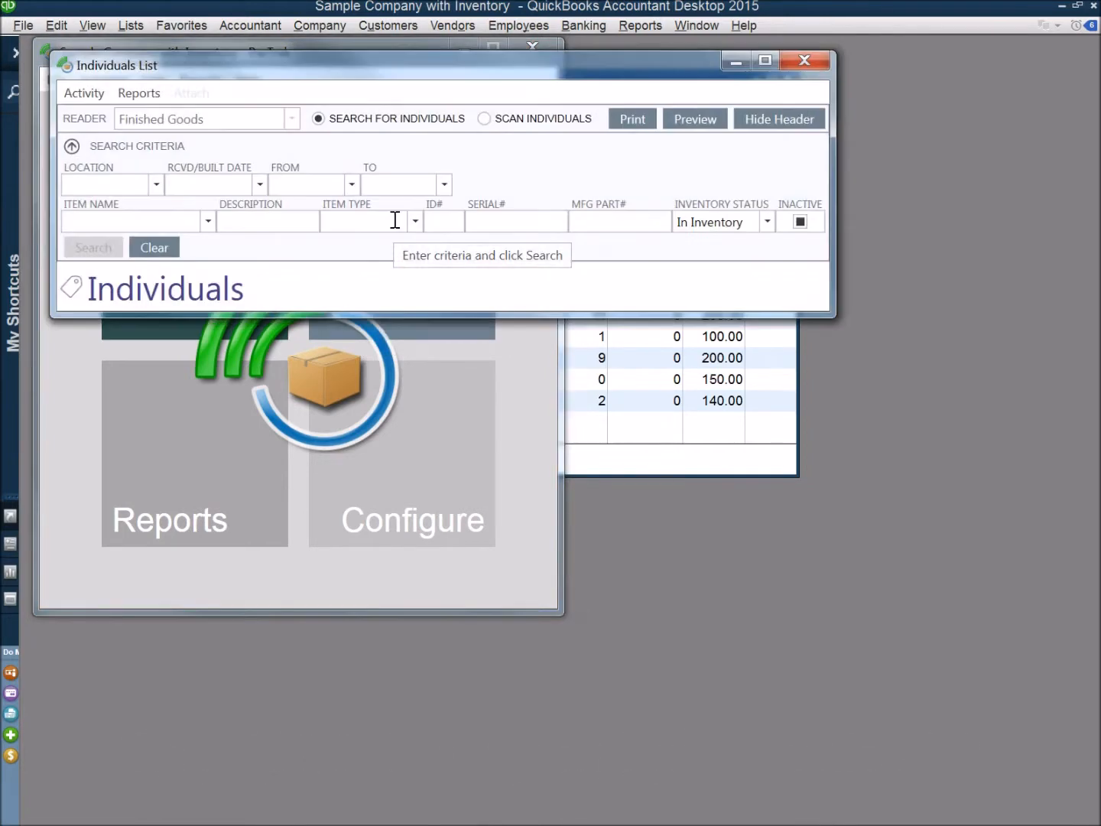
left_click(208, 221)
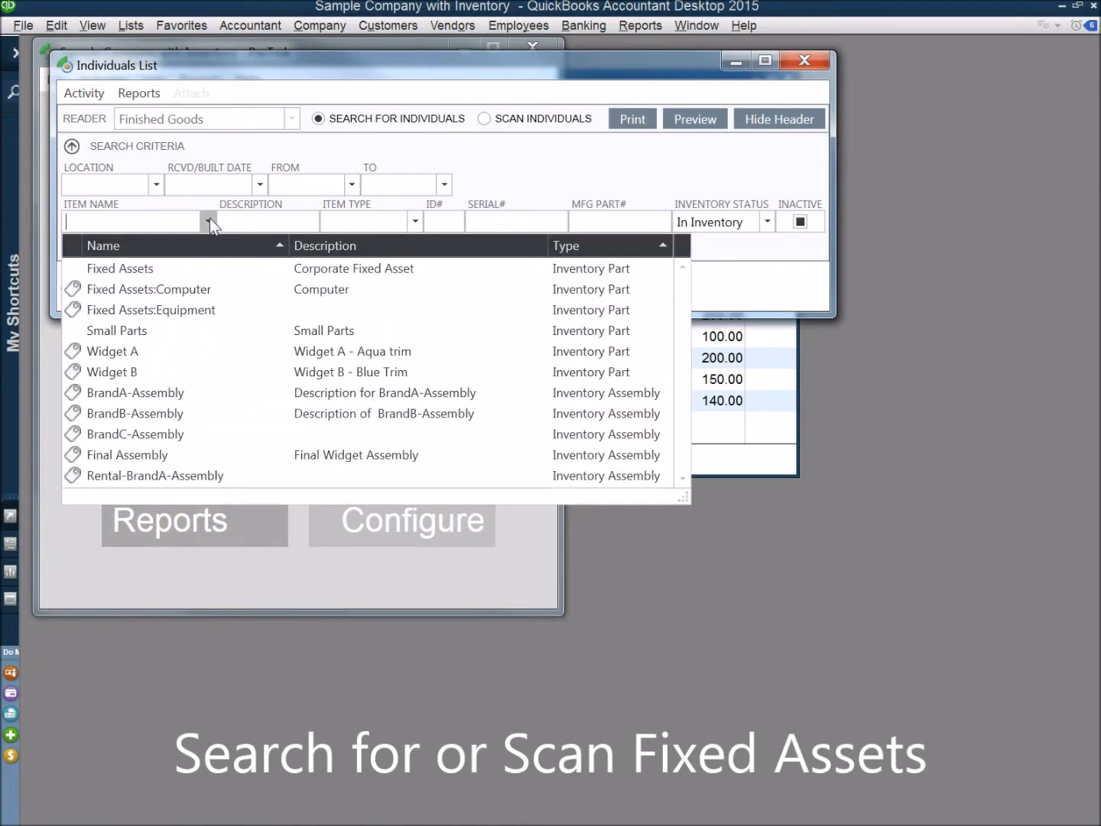
left_click(188, 310)
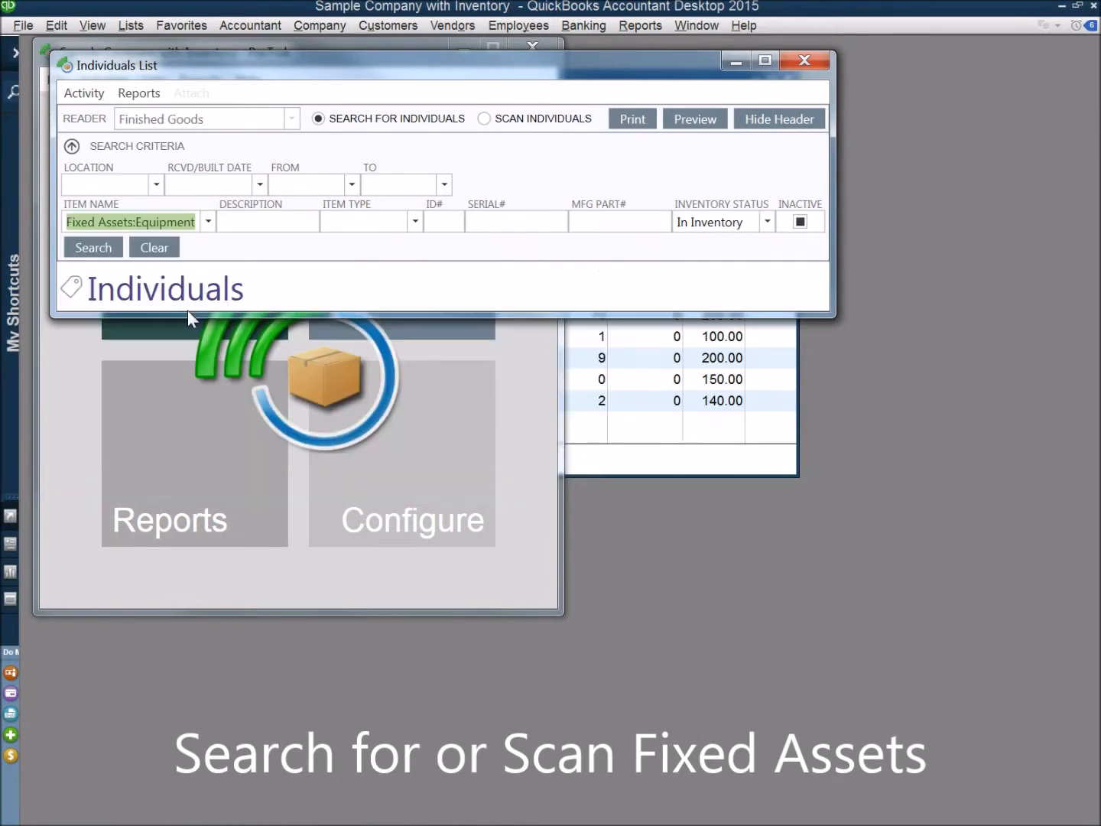
left_click(98, 249)
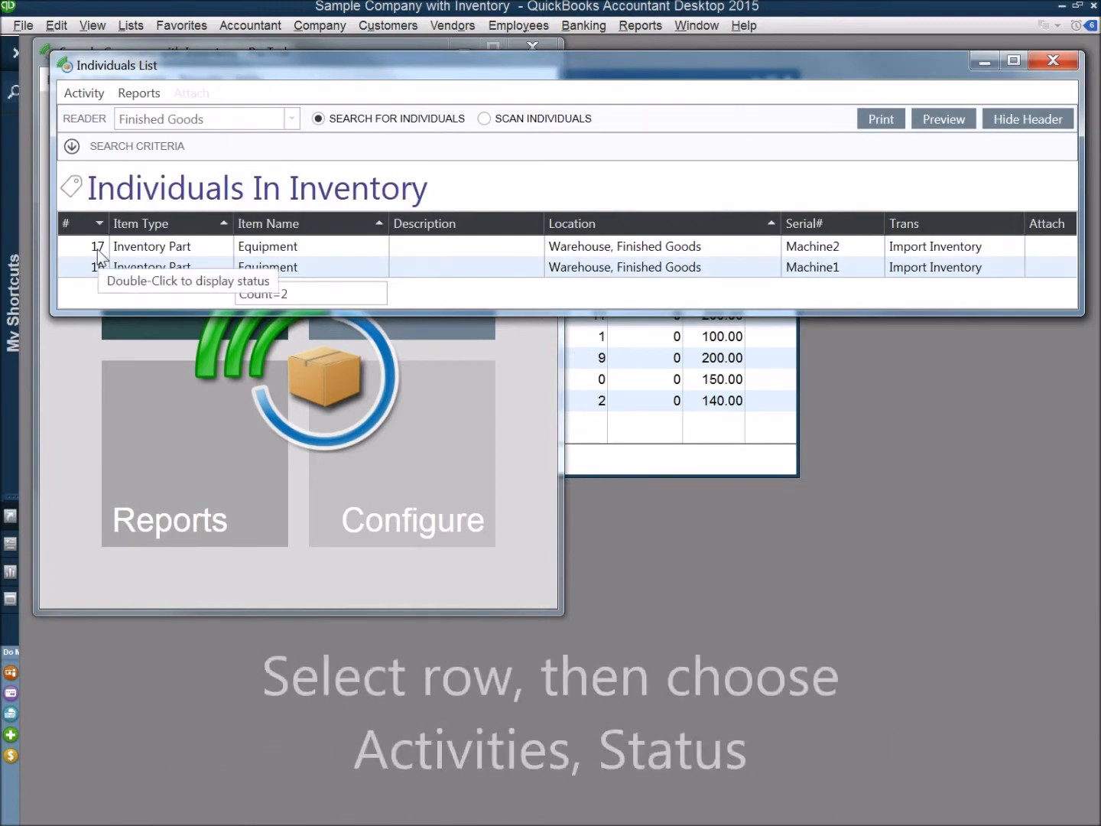
Open the individual status of the Equipment unit with serial number Machine2 and expand its history
left_click(134, 255)
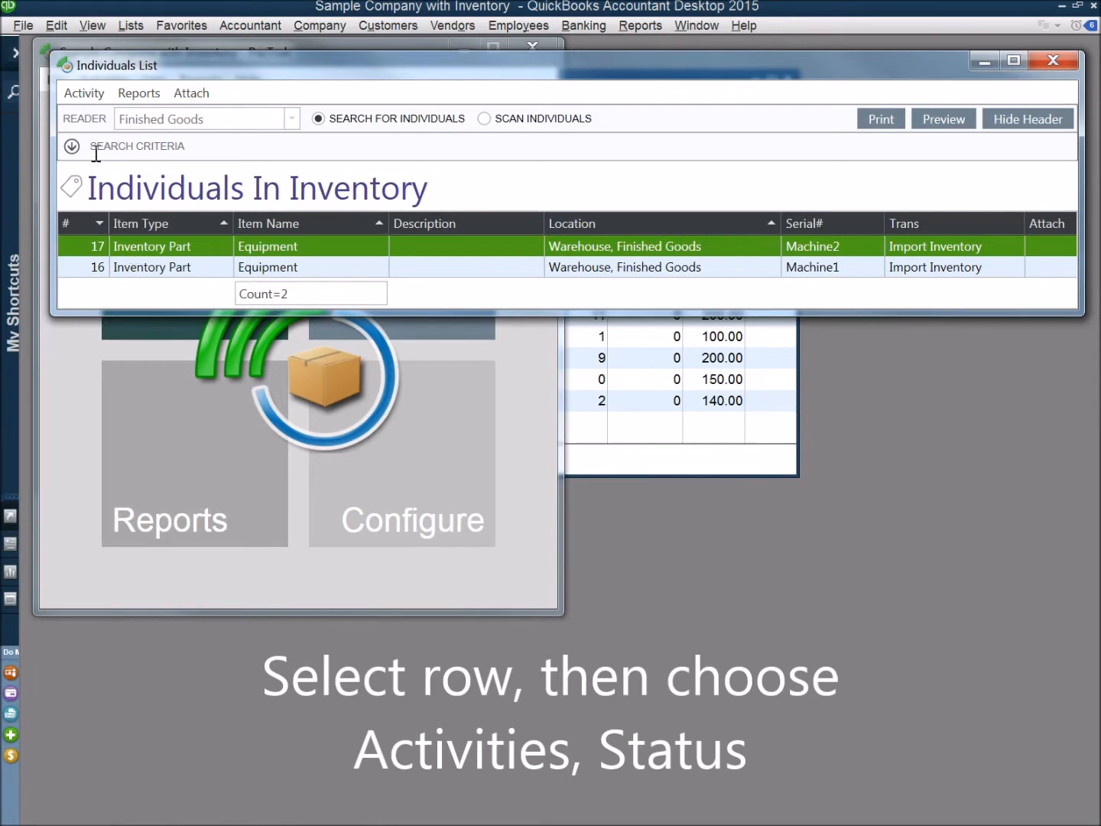
left_click(85, 92)
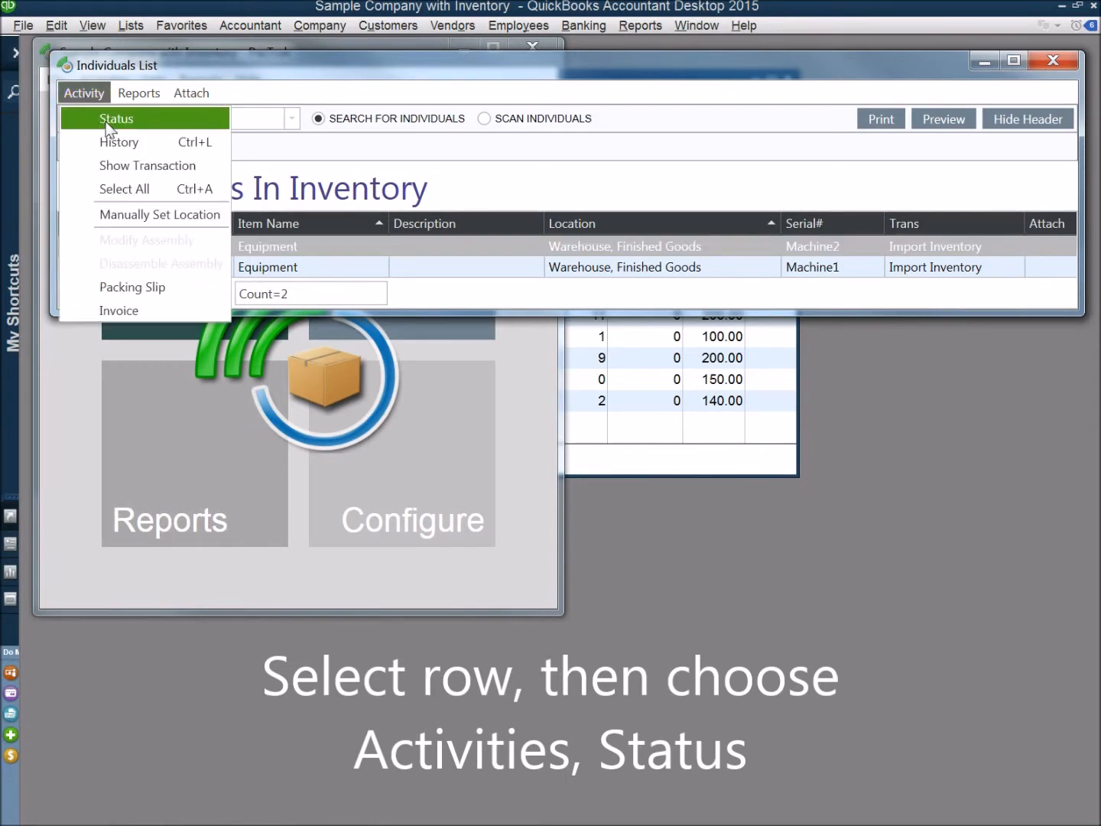
left_click(107, 118)
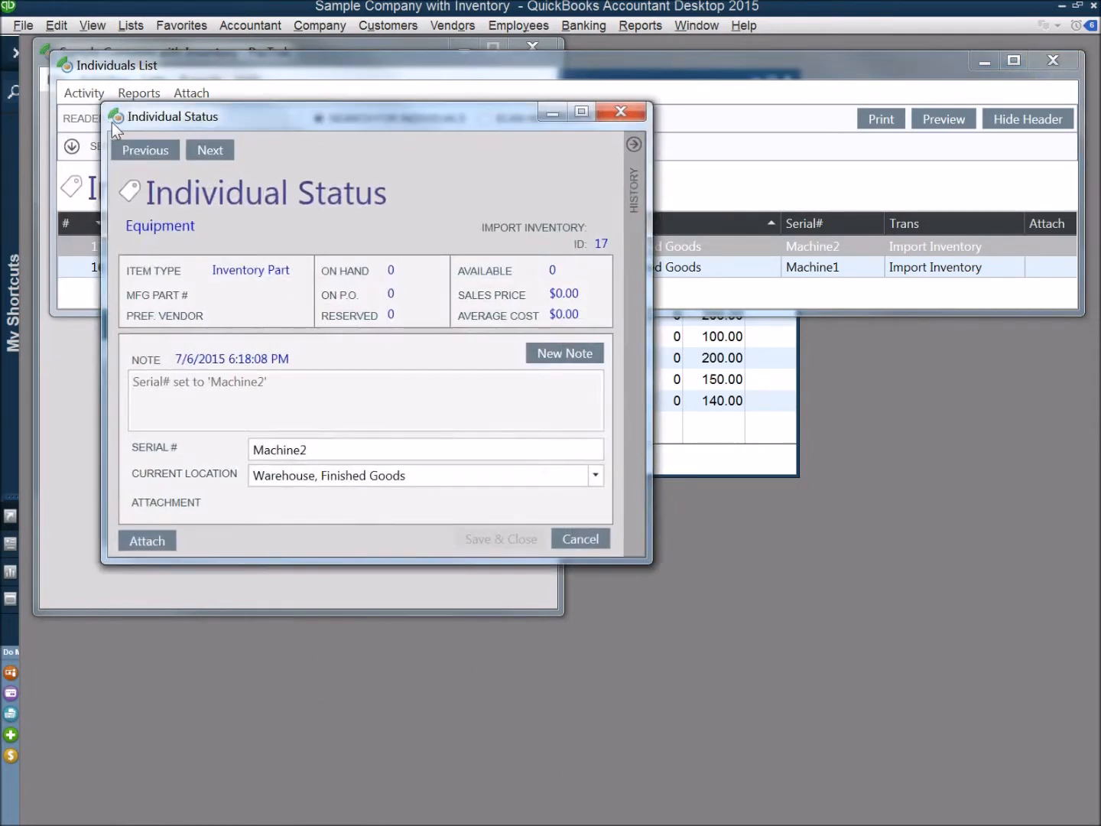
left_click_drag(174, 118, 114, 91)
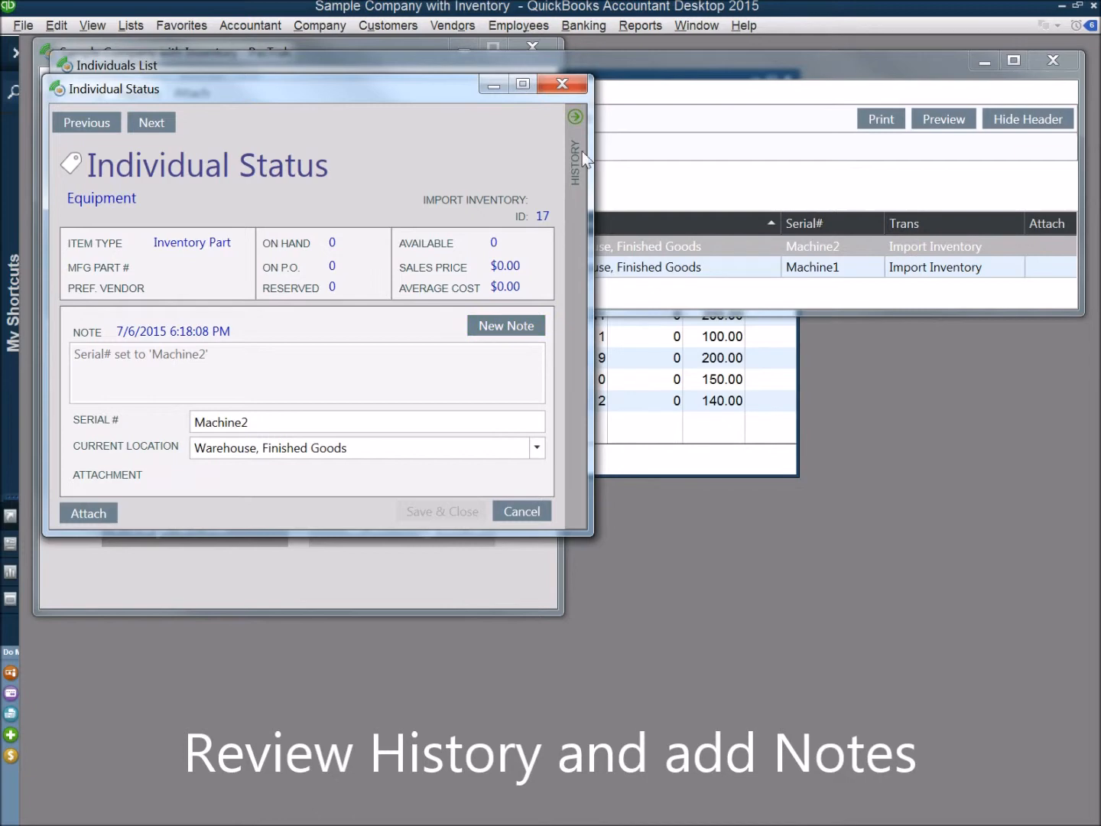
left_click(576, 117)
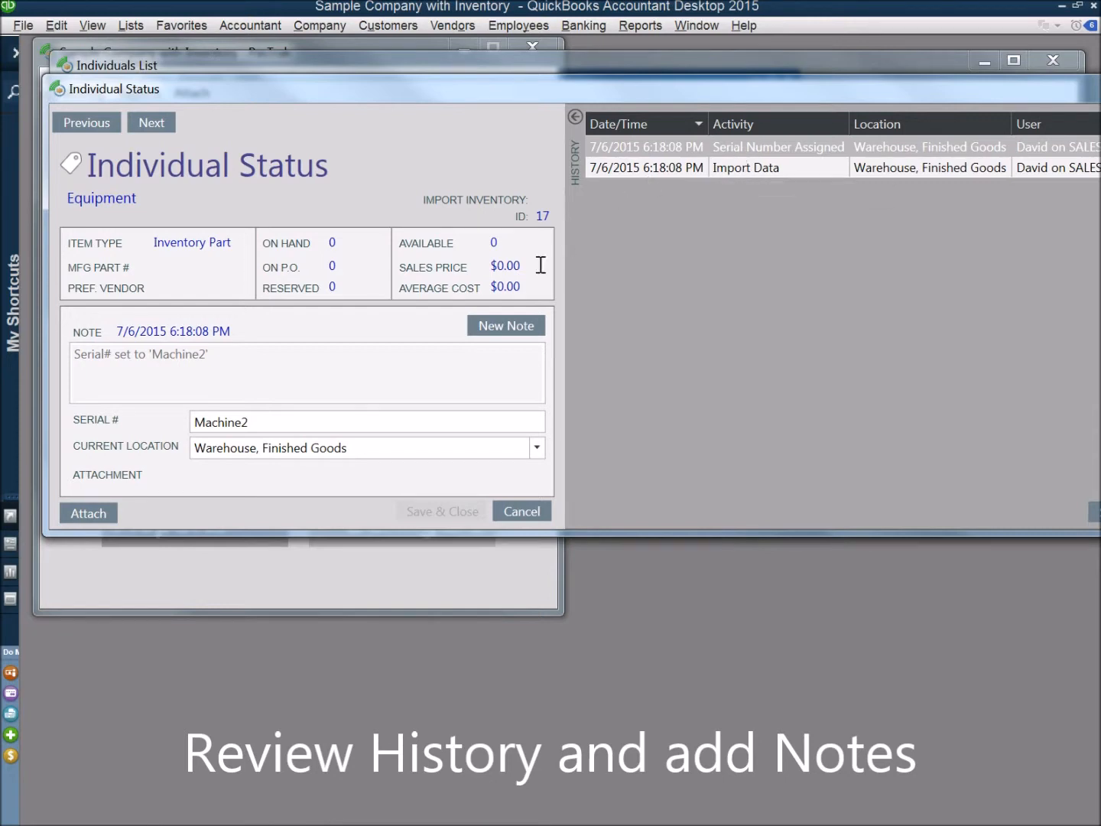
Add a new note reading "Inspection passed" to Machine2, then save and close its status
left_click(494, 327)
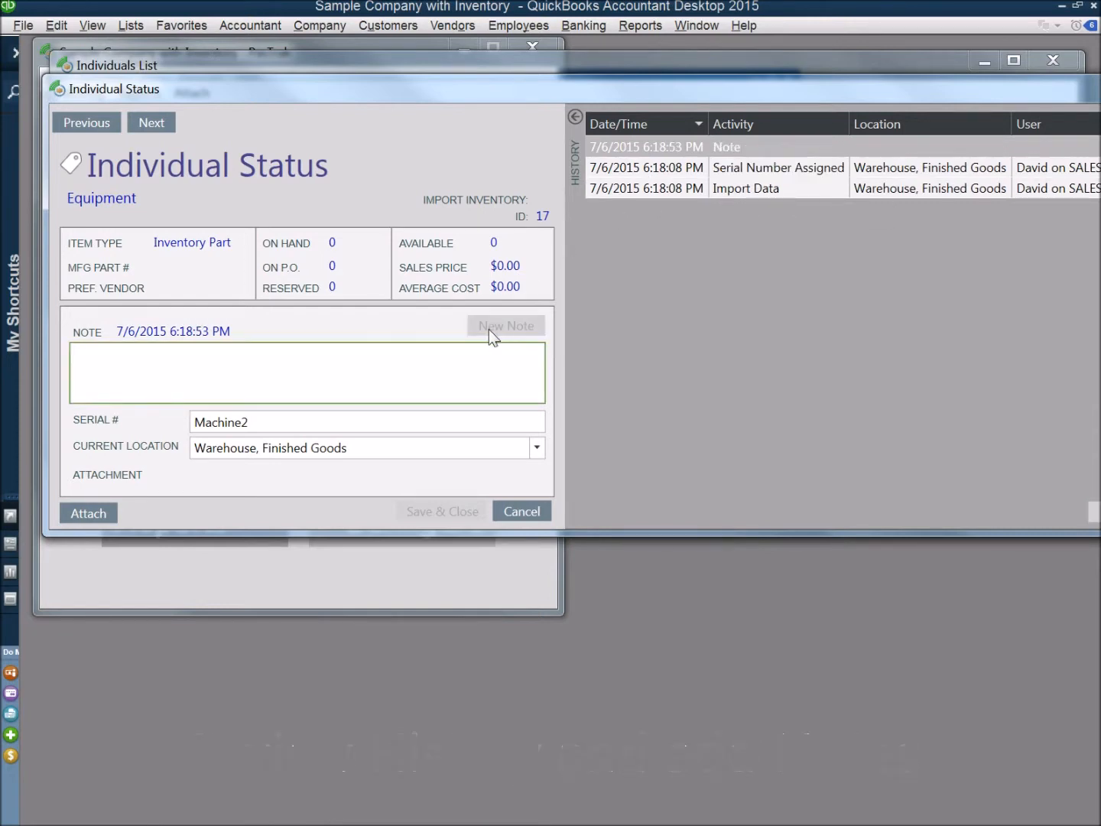
type("Inspec")
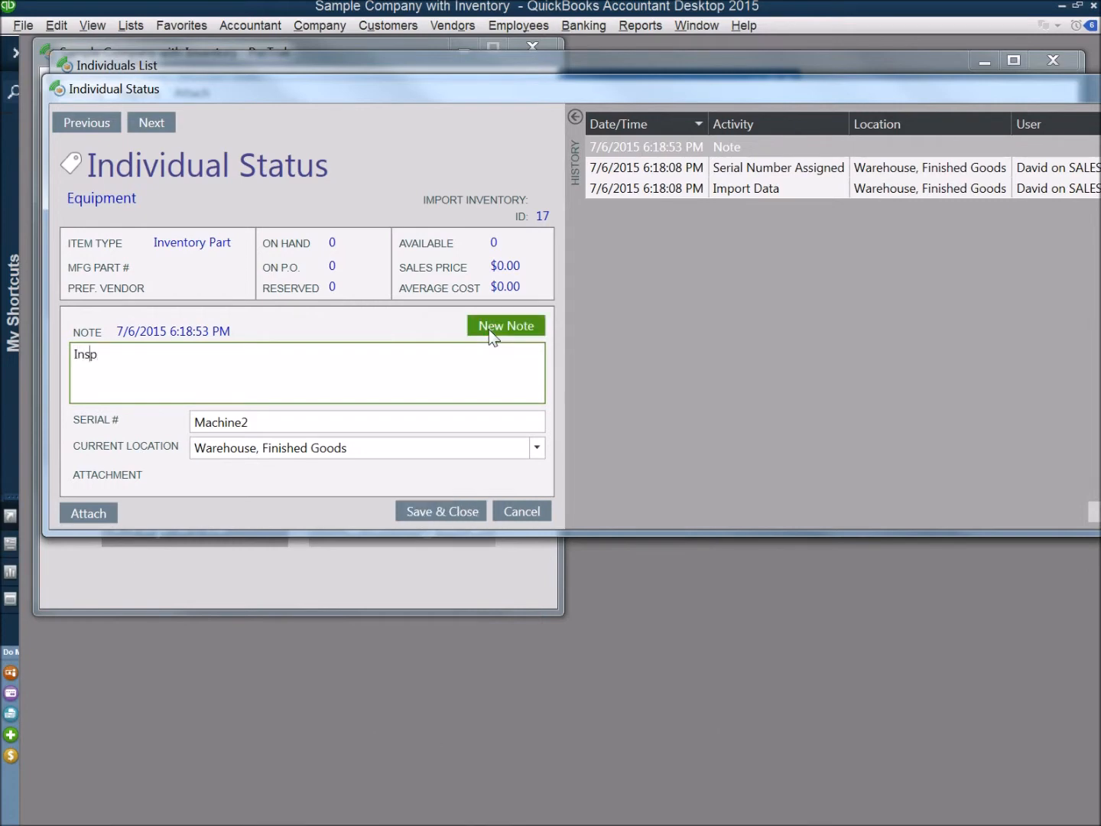
type("tiop")
key("BackSpace")
type("n passed")
left_click(455, 506)
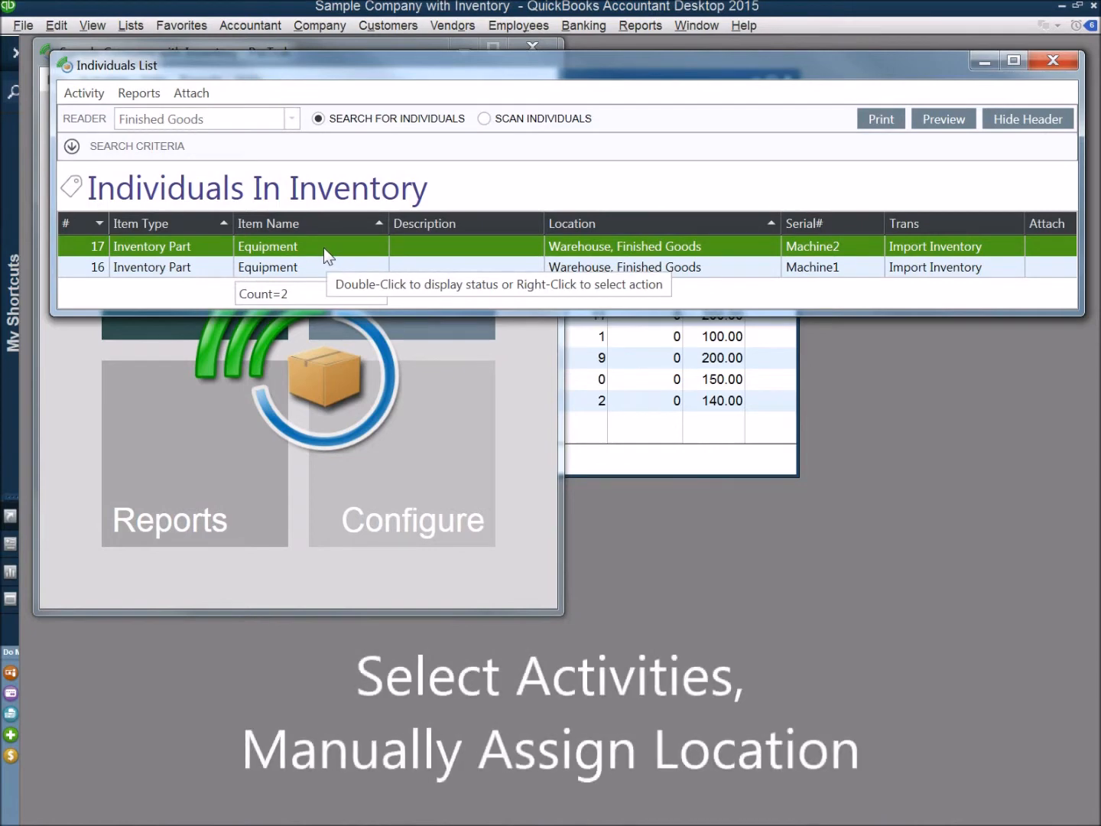
Manually set the location of Machine2 to Warehouse, Production, and move the individuals list off the main window's menu
right_click(323, 248)
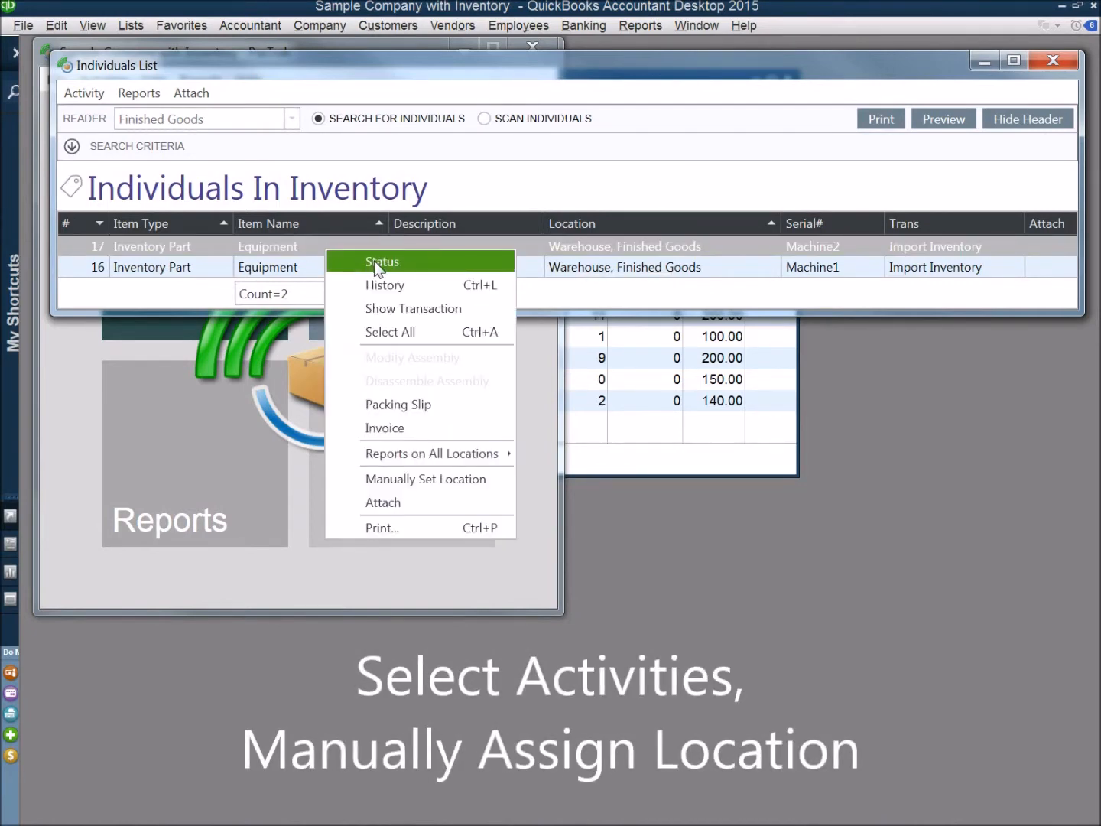
left_click(427, 478)
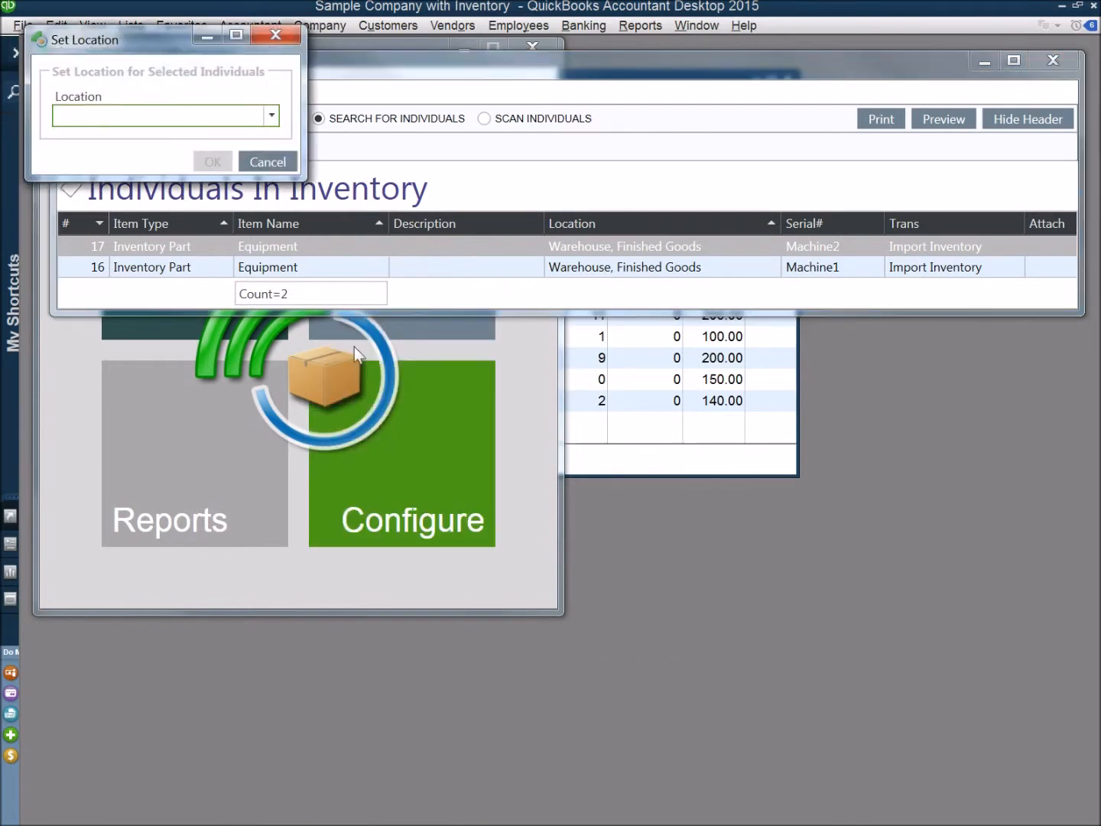
left_click(273, 111)
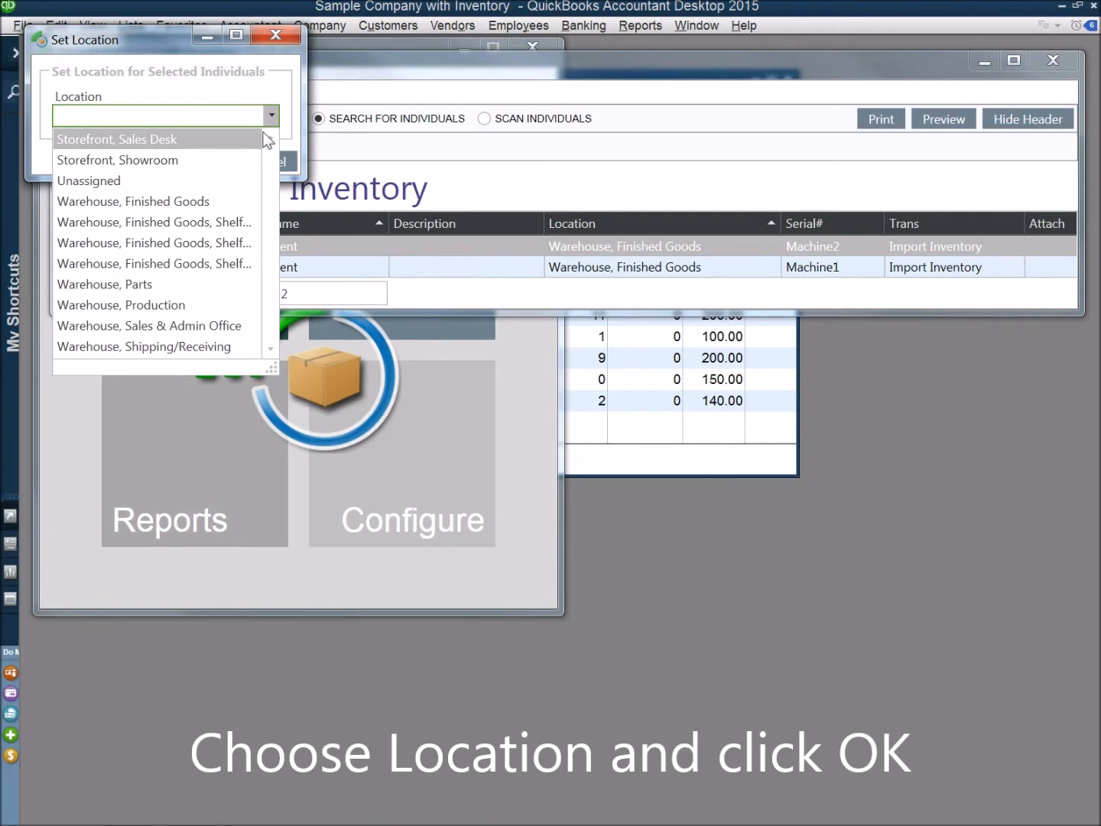
left_click(162, 302)
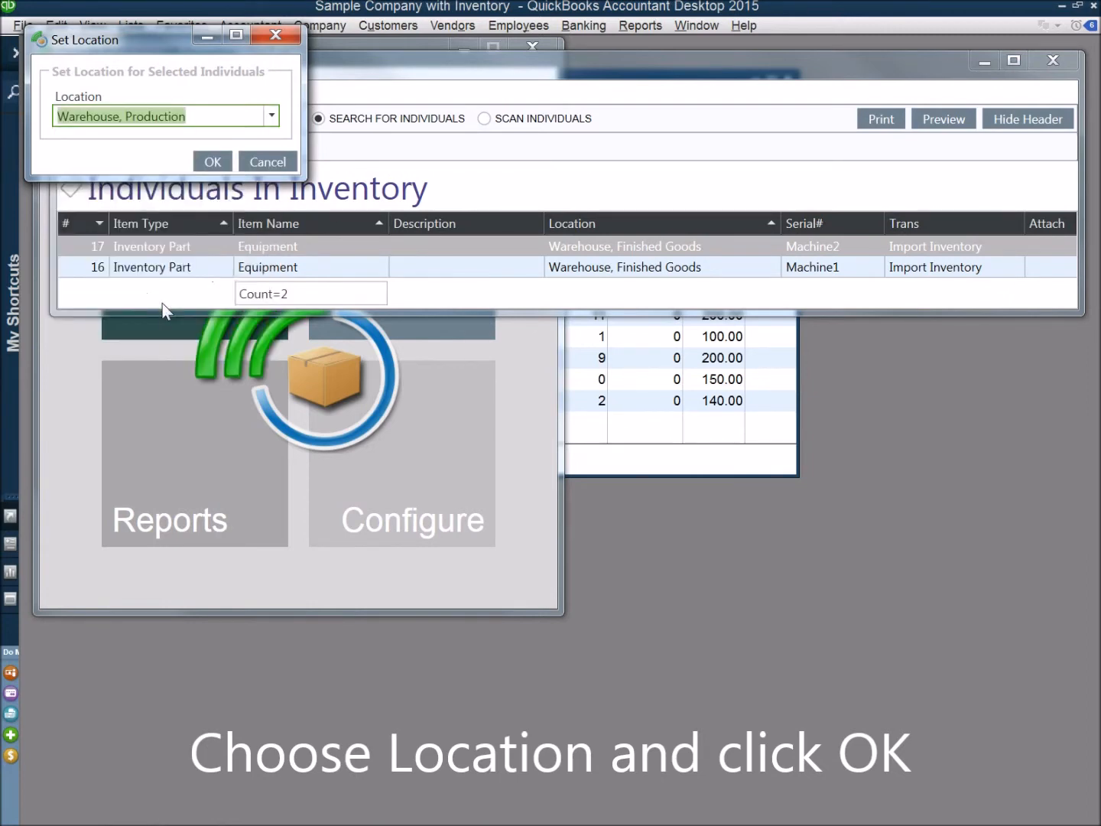
left_click(213, 162)
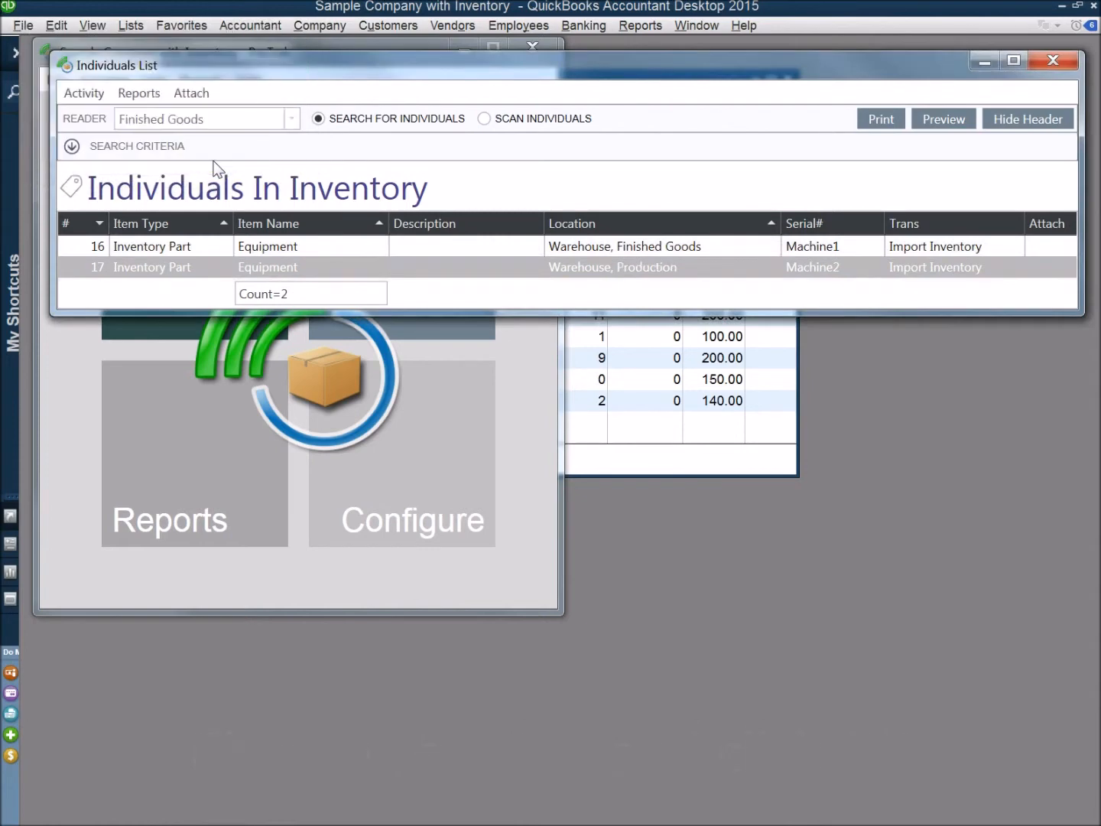
left_click_drag(268, 60, 262, 135)
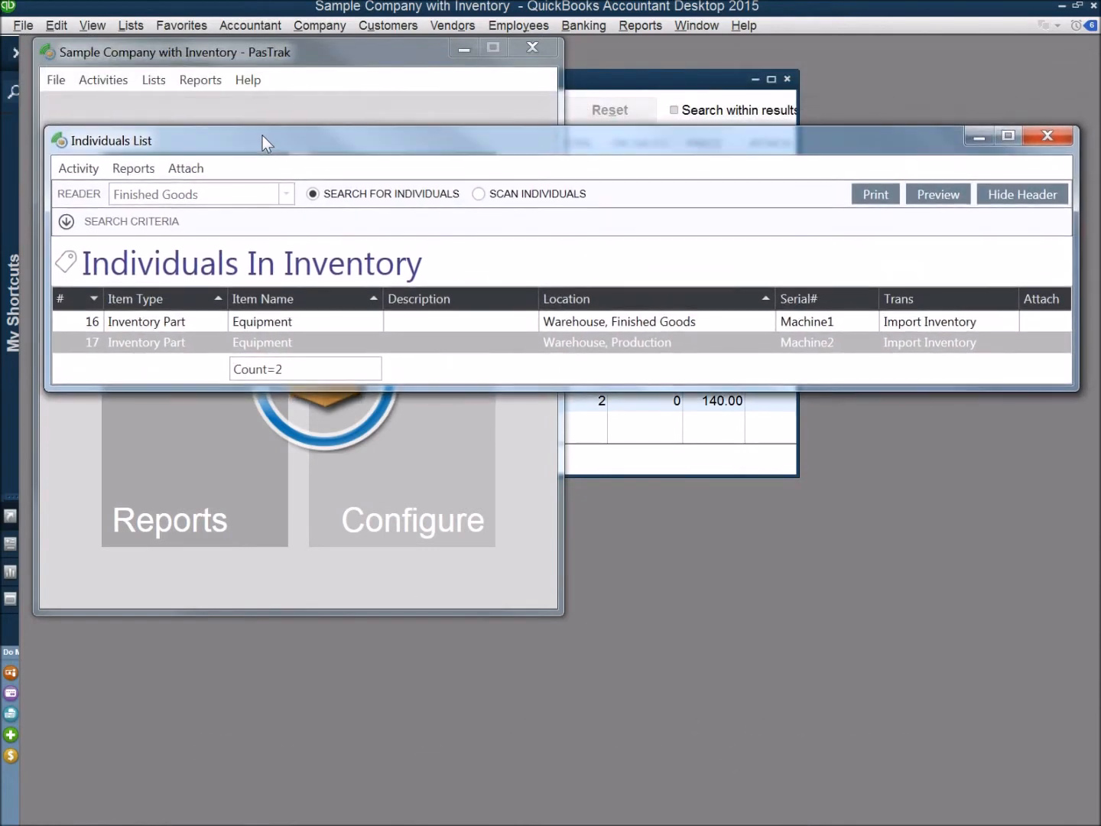